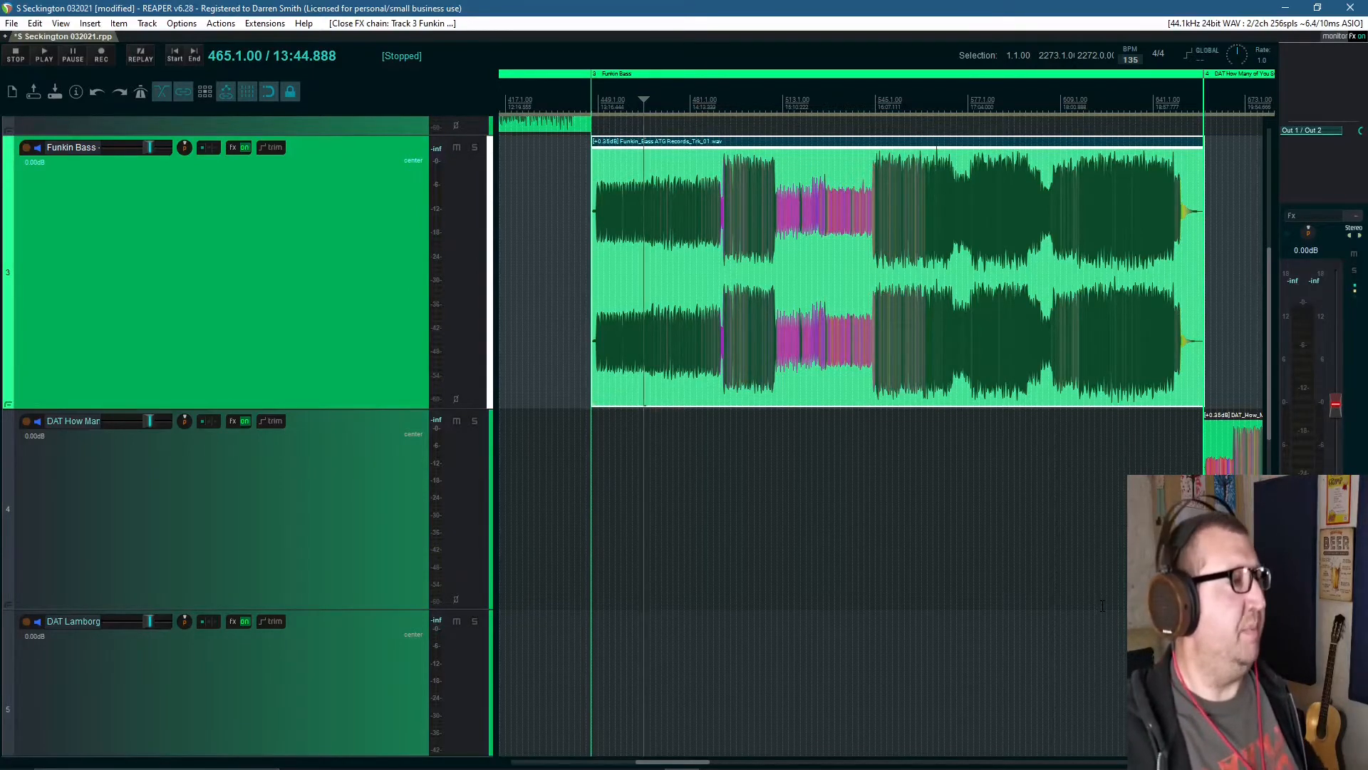
Bypass the whole effects chain of the Funkin Bass track and check its plugin list
ctrl+click(243, 148)
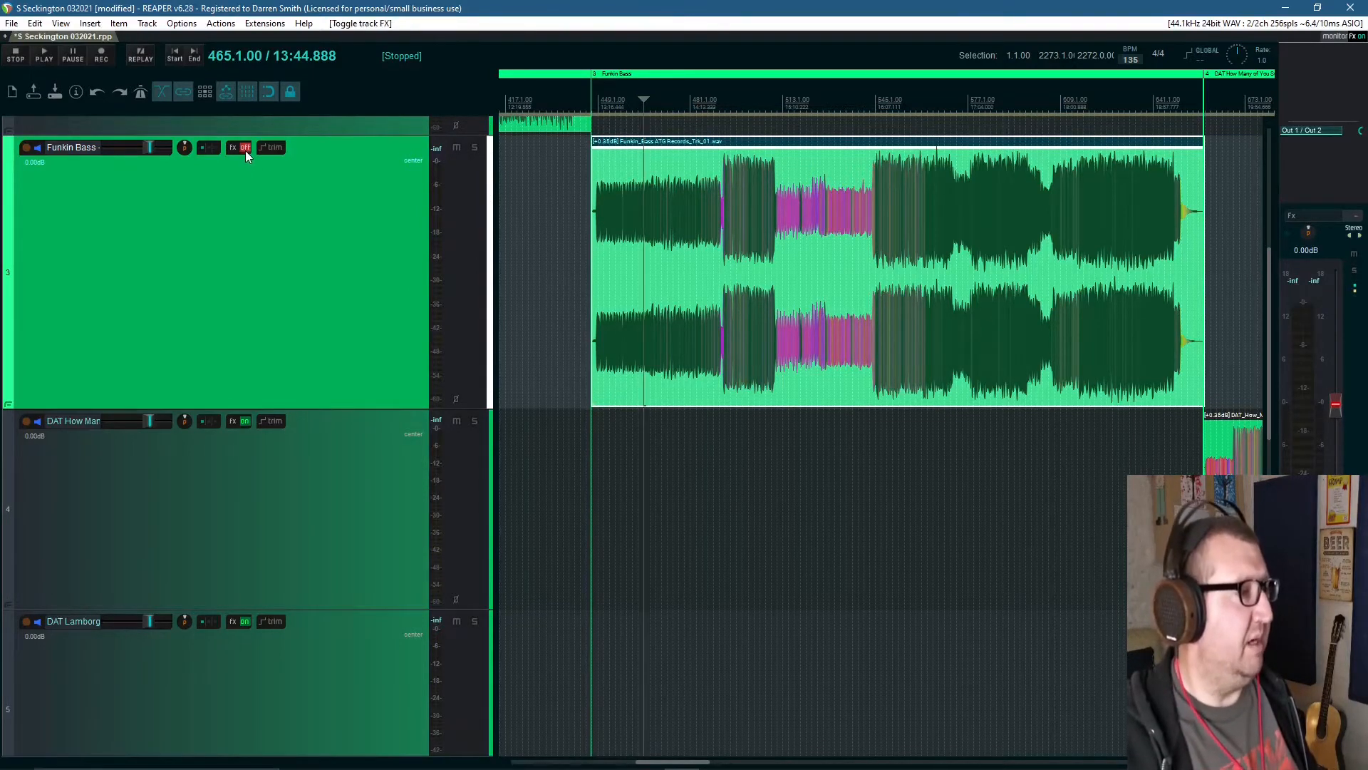
click(234, 148)
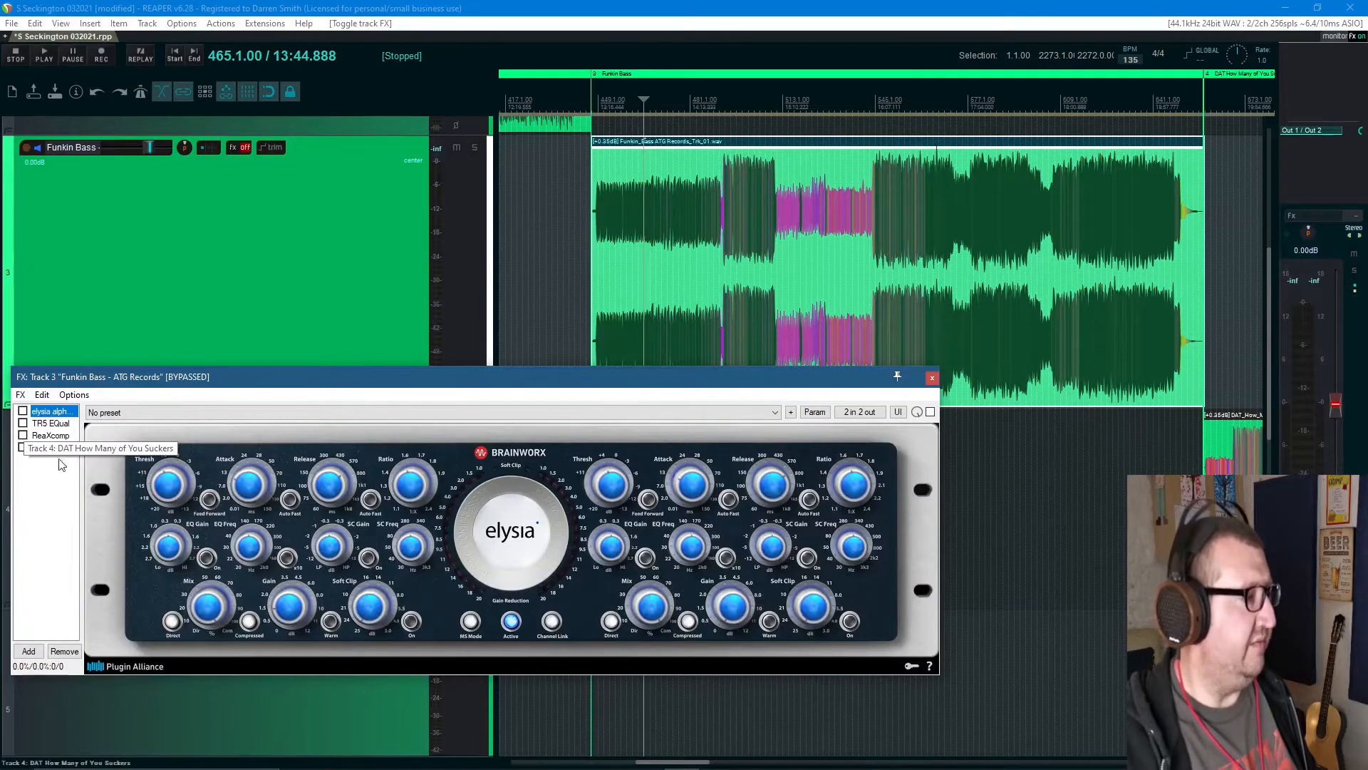
click(931, 378)
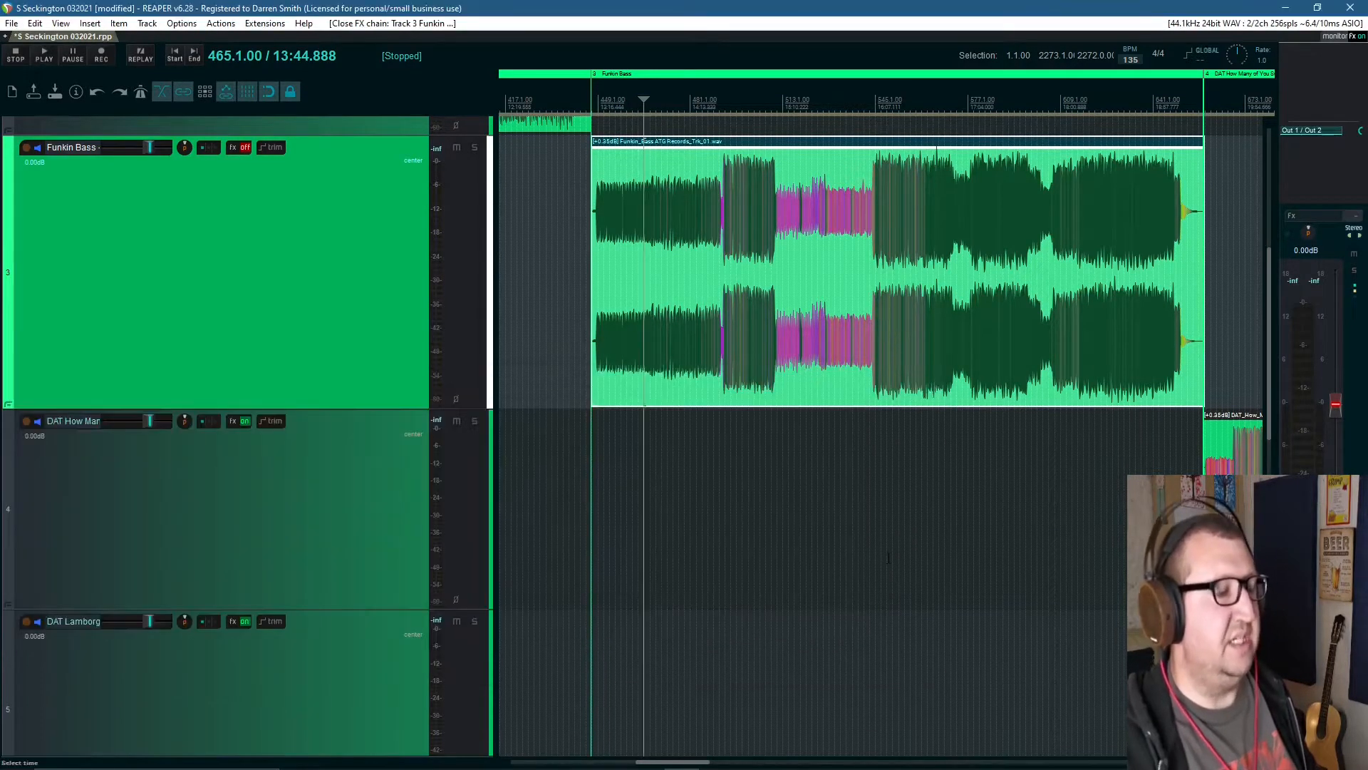
Play the unprocessed Funkin Bass track, sampling its opening, the louder section after it, the quieter middle and the loud closing part
key(space)
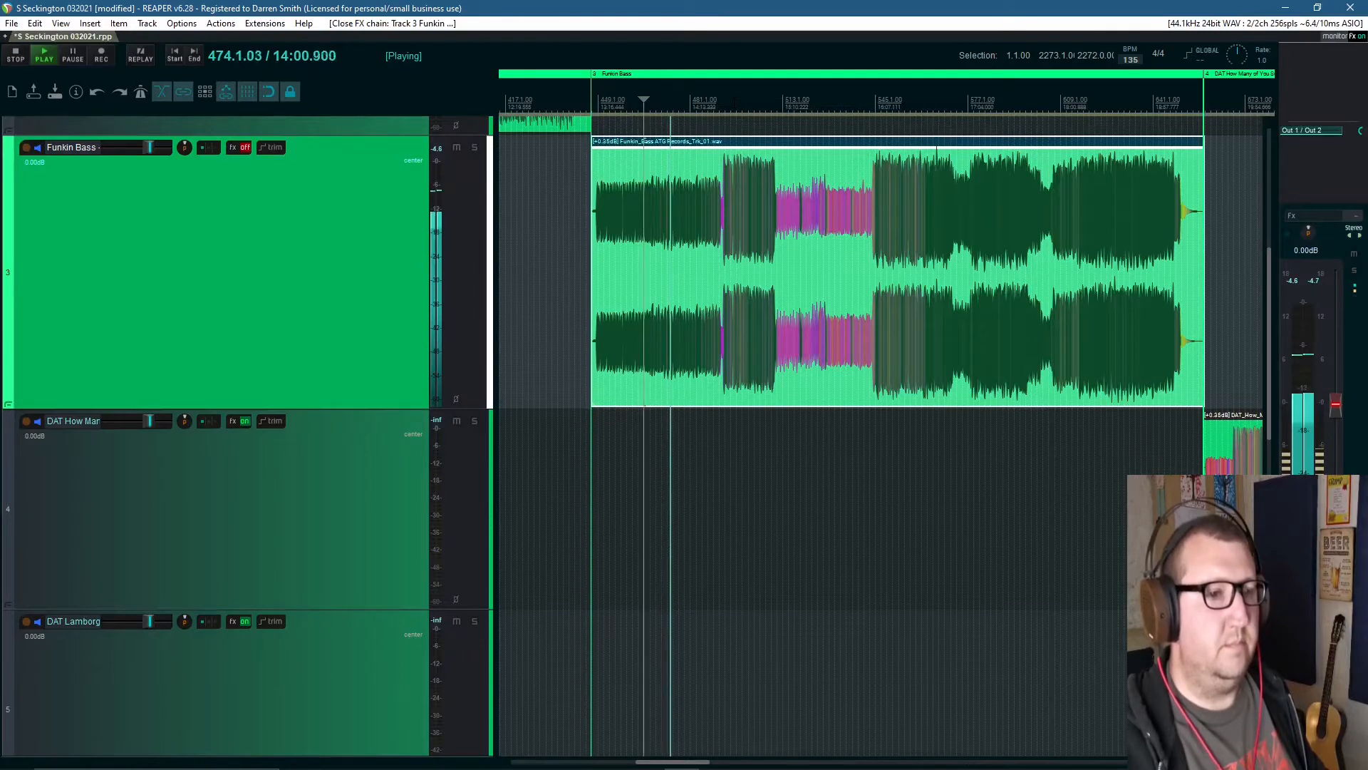
click(732, 371)
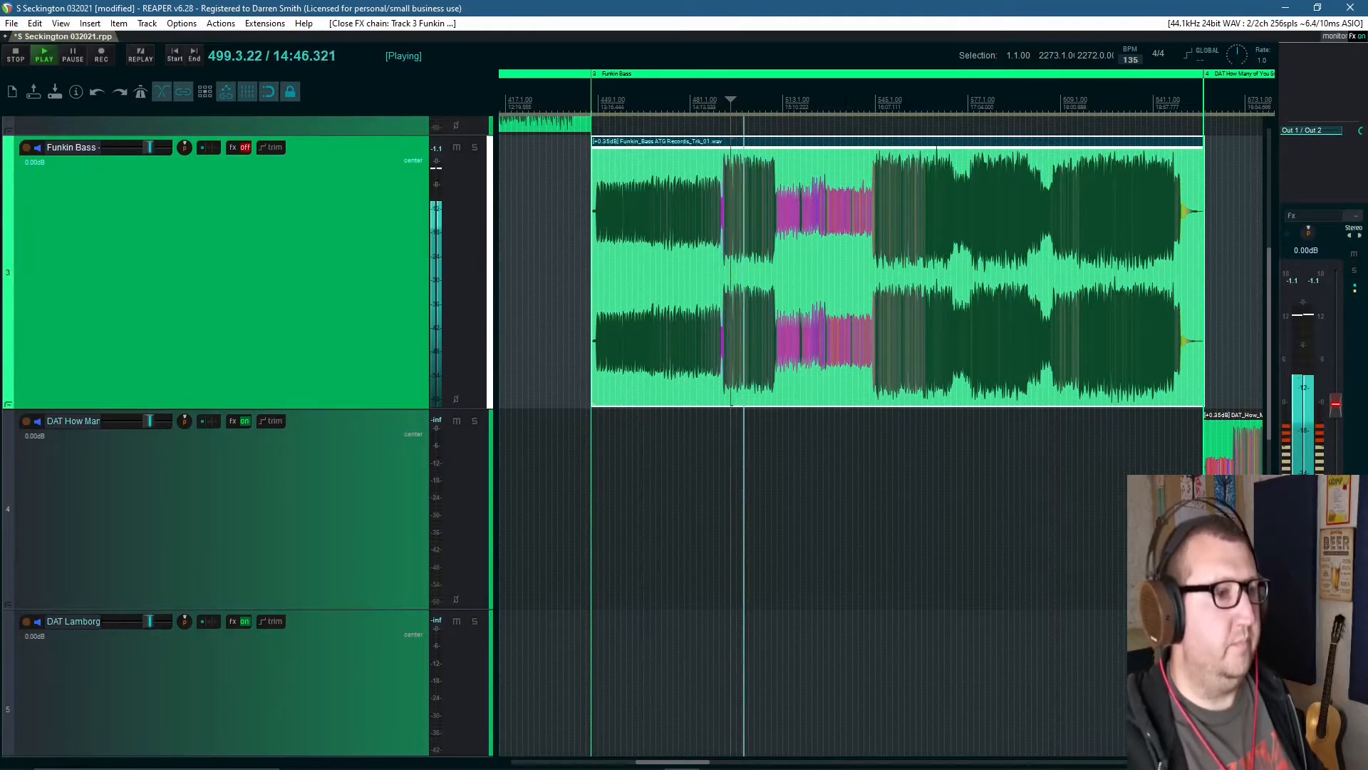
click(847, 499)
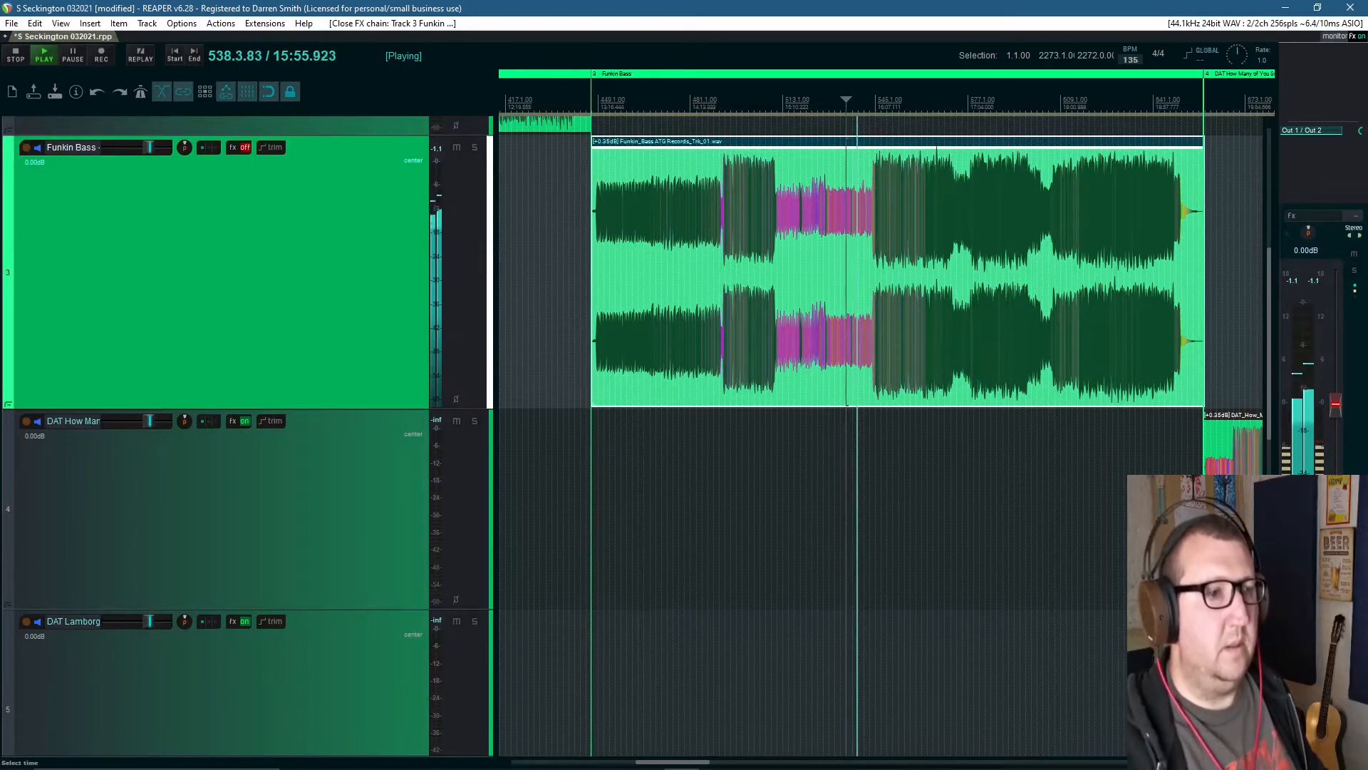
click(1096, 214)
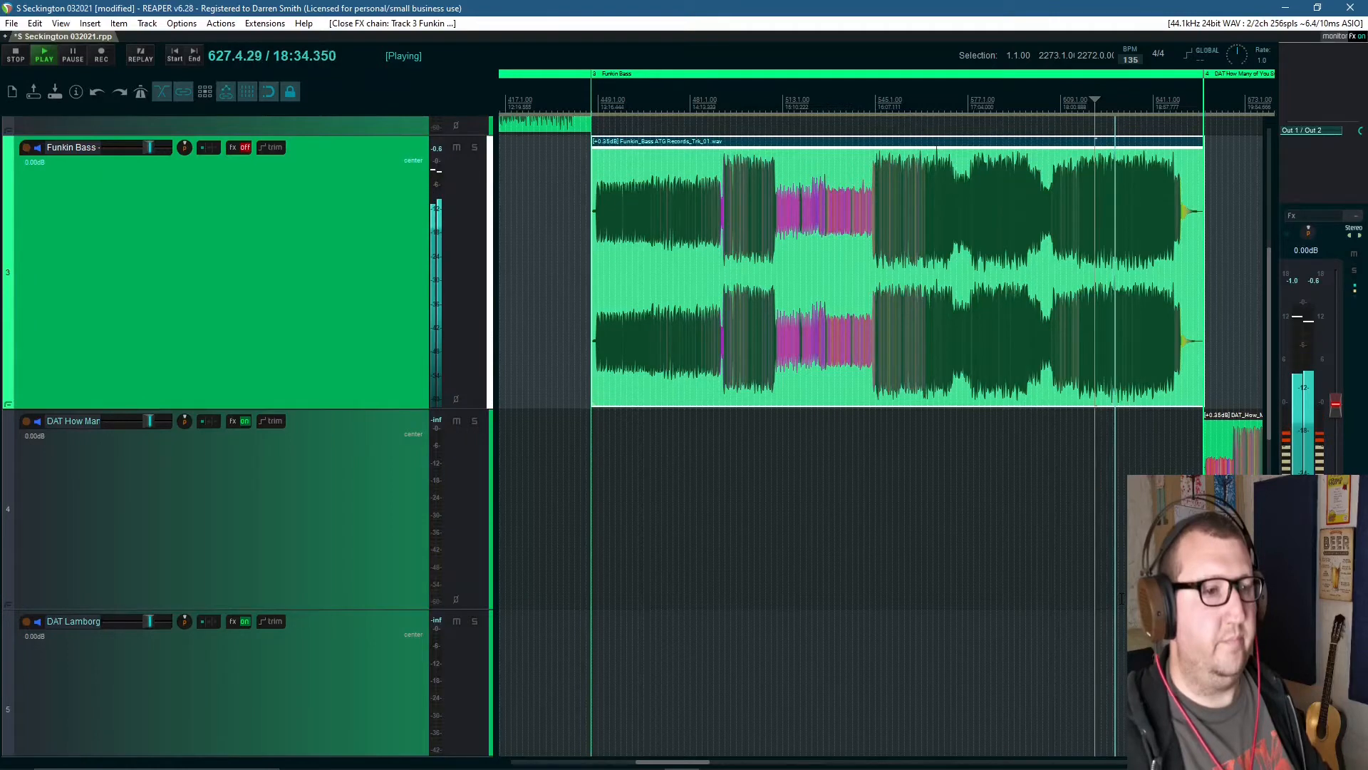
key(space)
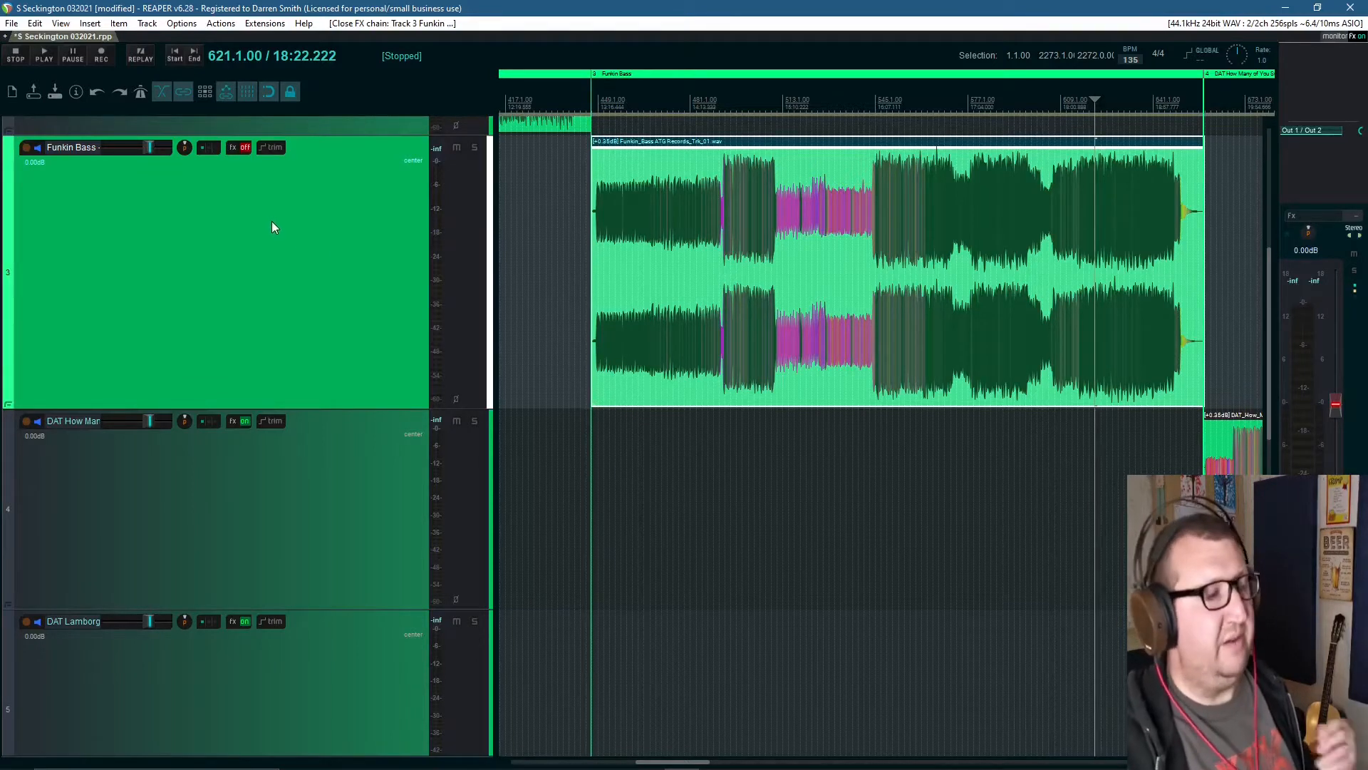
Review the Funkin Bass effects chain plugin by plugin: elysia alpha compressor, TR5 EQual, ReaXcomp and TR5 Stealth Limiter
click(232, 147)
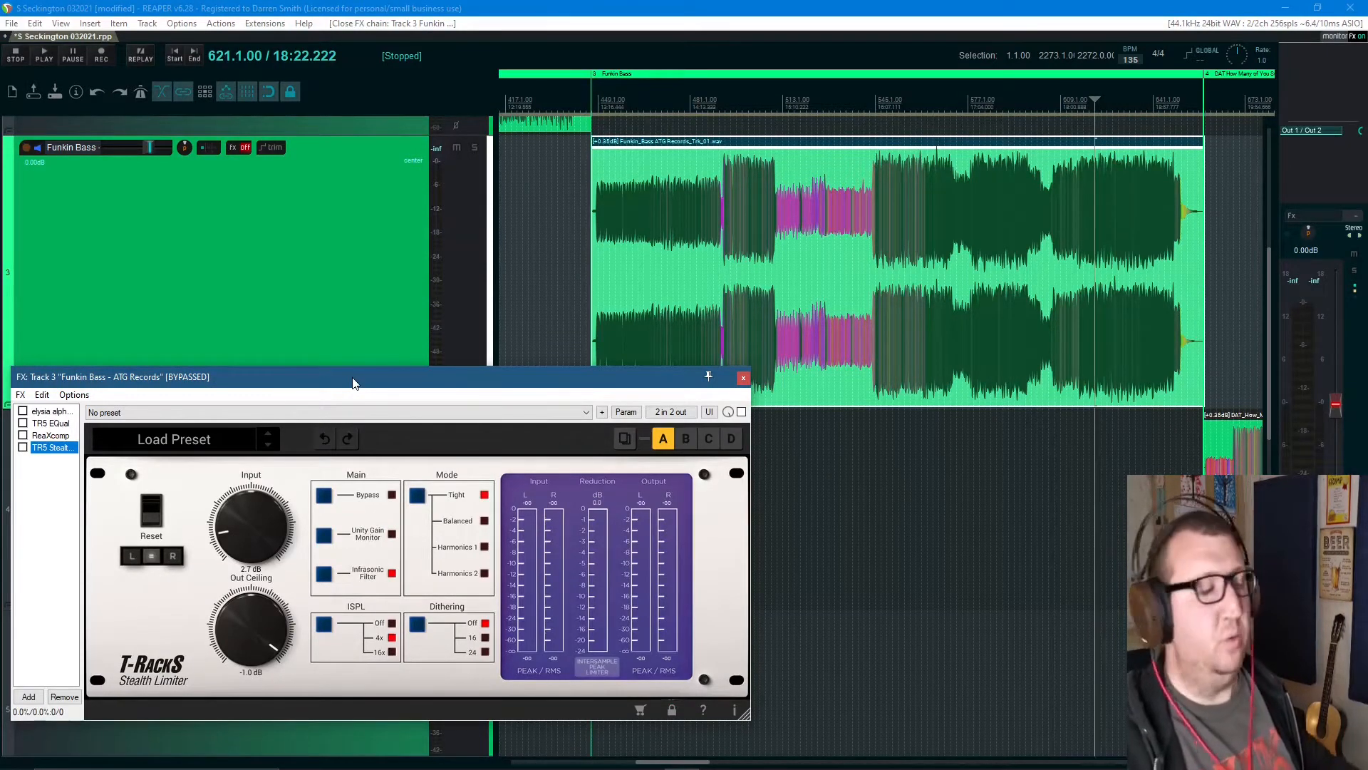
drag(359, 374, 361, 269)
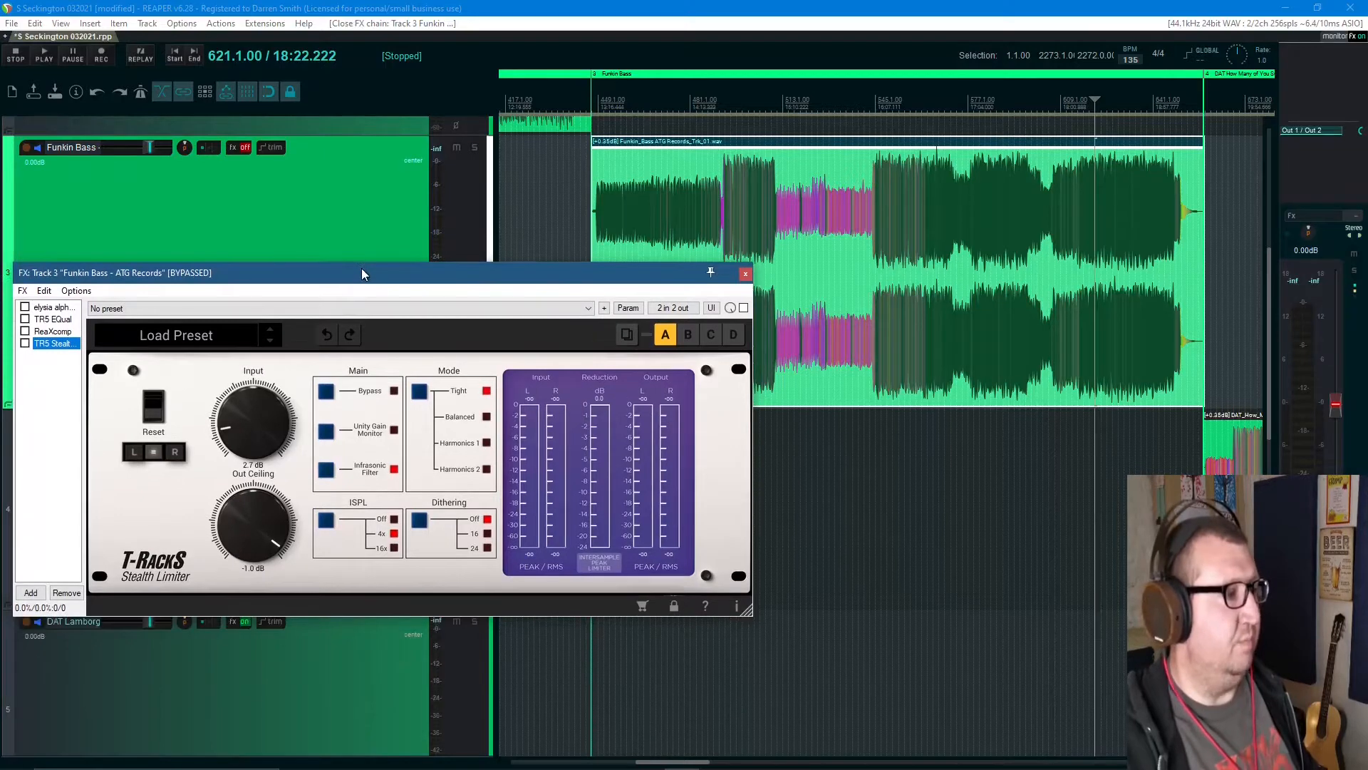
click(58, 309)
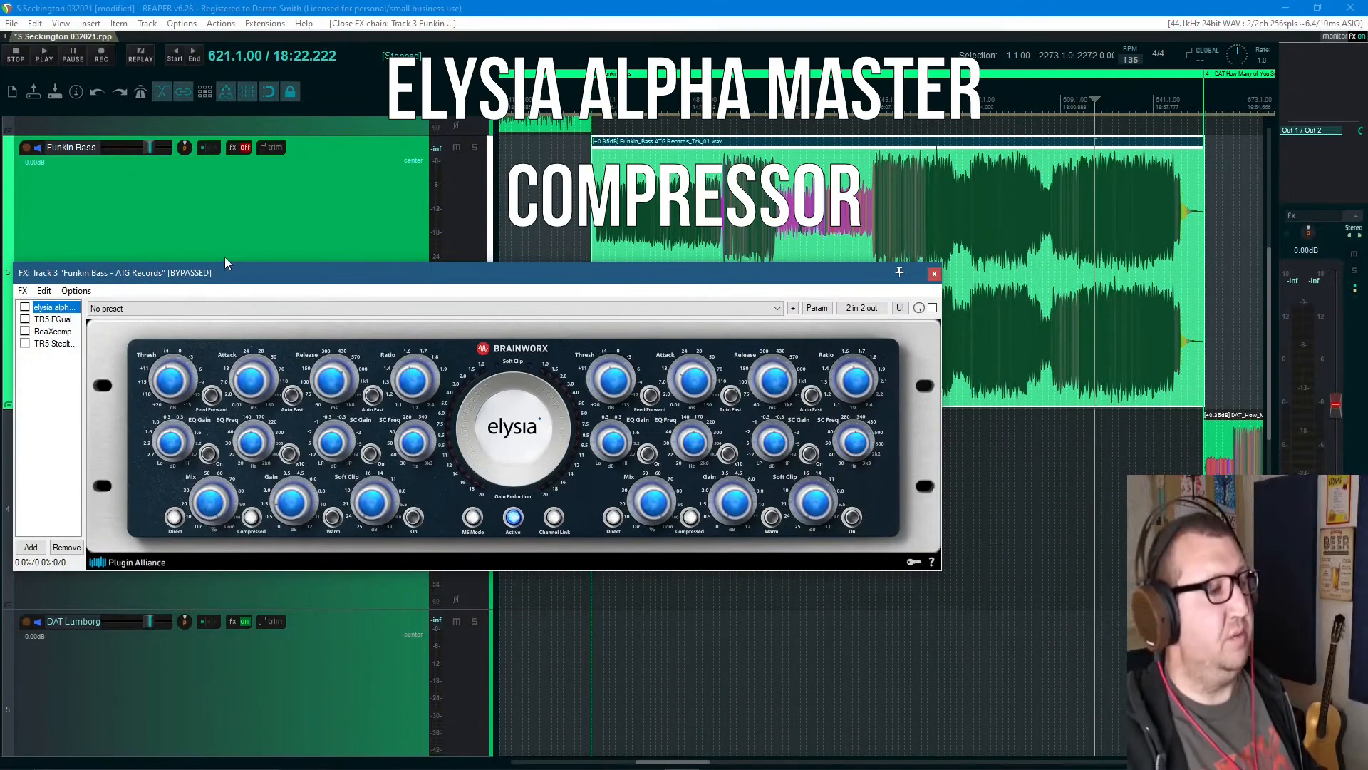
click(52, 319)
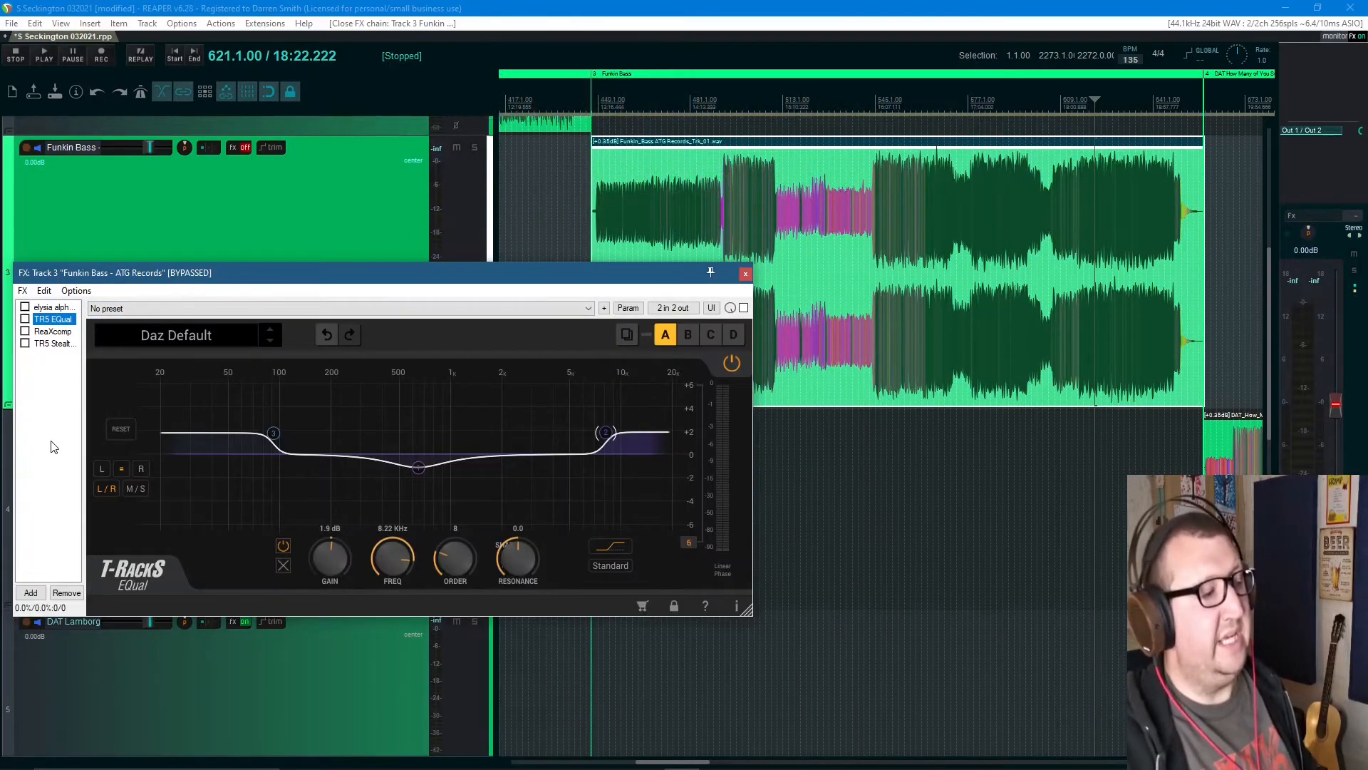
click(53, 331)
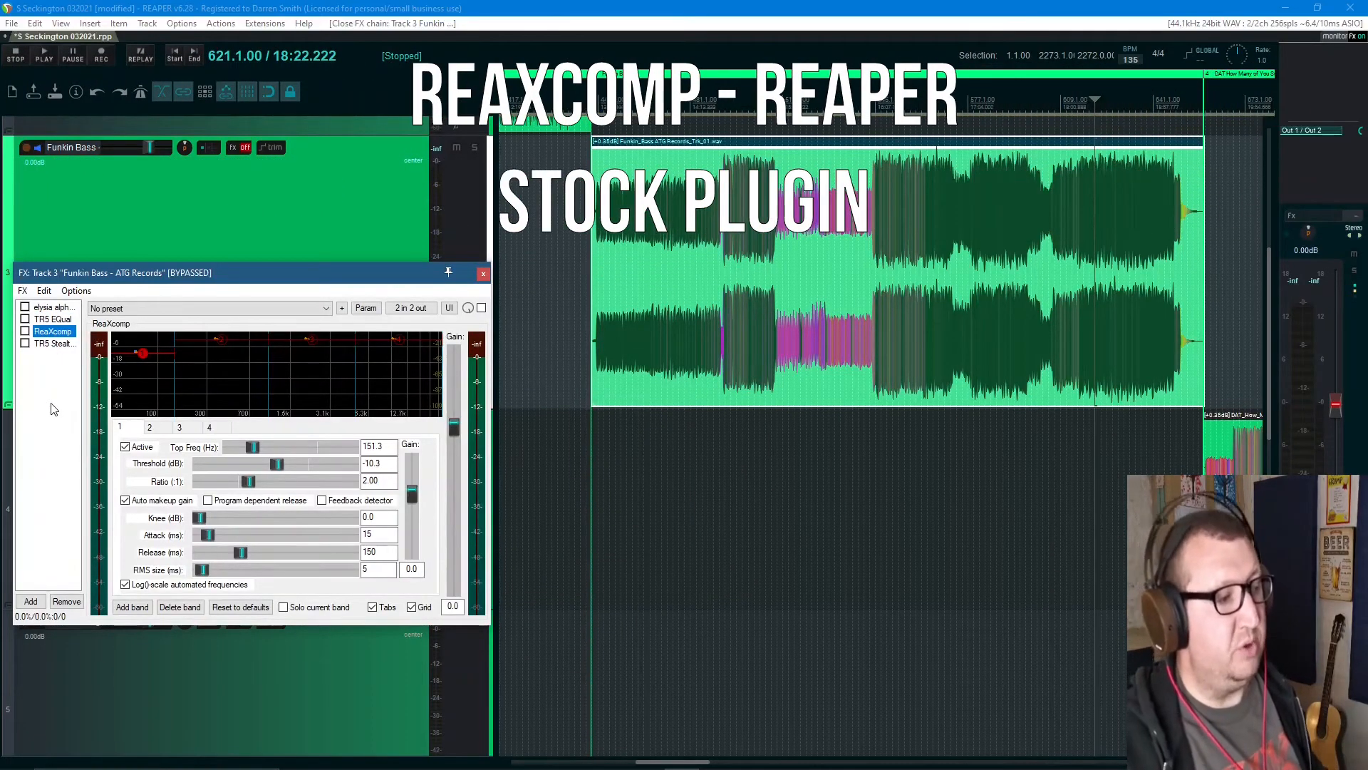
click(61, 345)
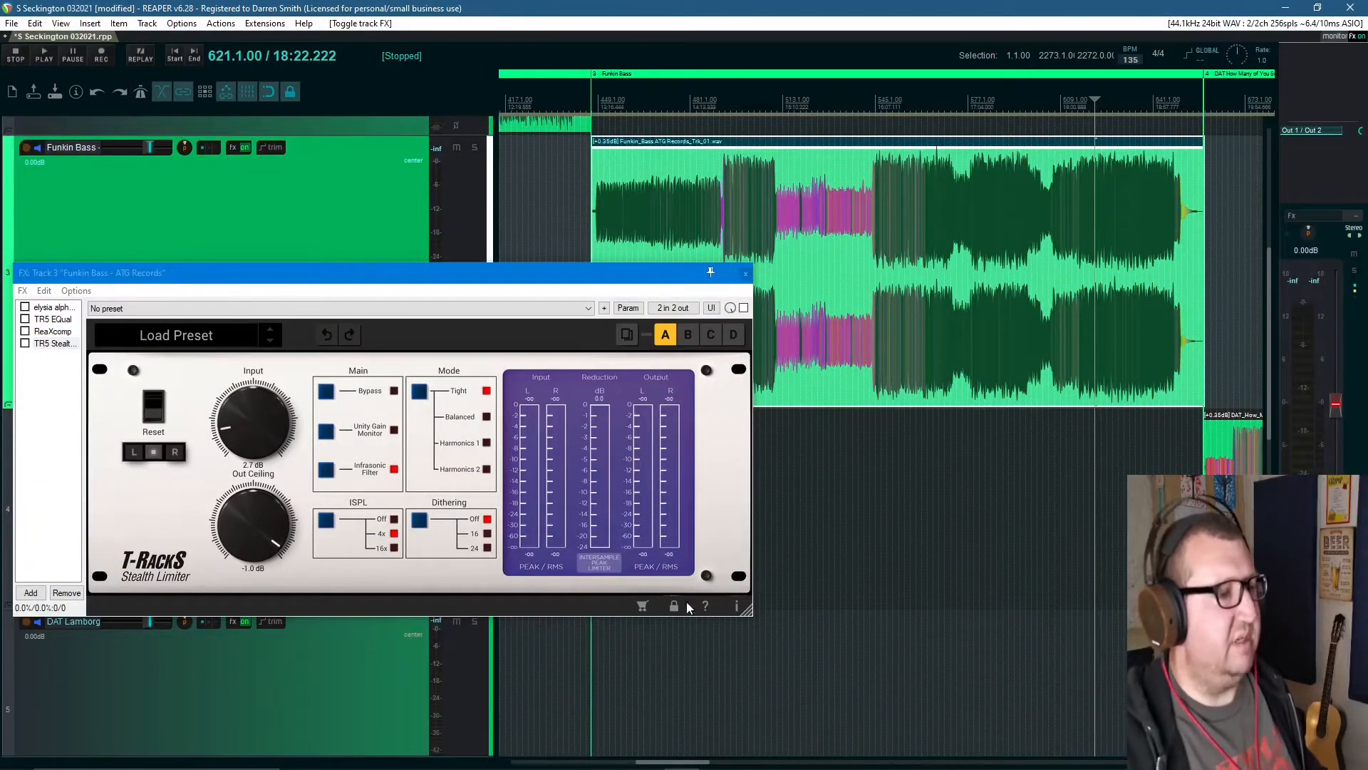
Enable only the TR5 Stealth Limiter on the Funkin Bass track and show the monitoring effects alongside its window
click(24, 344)
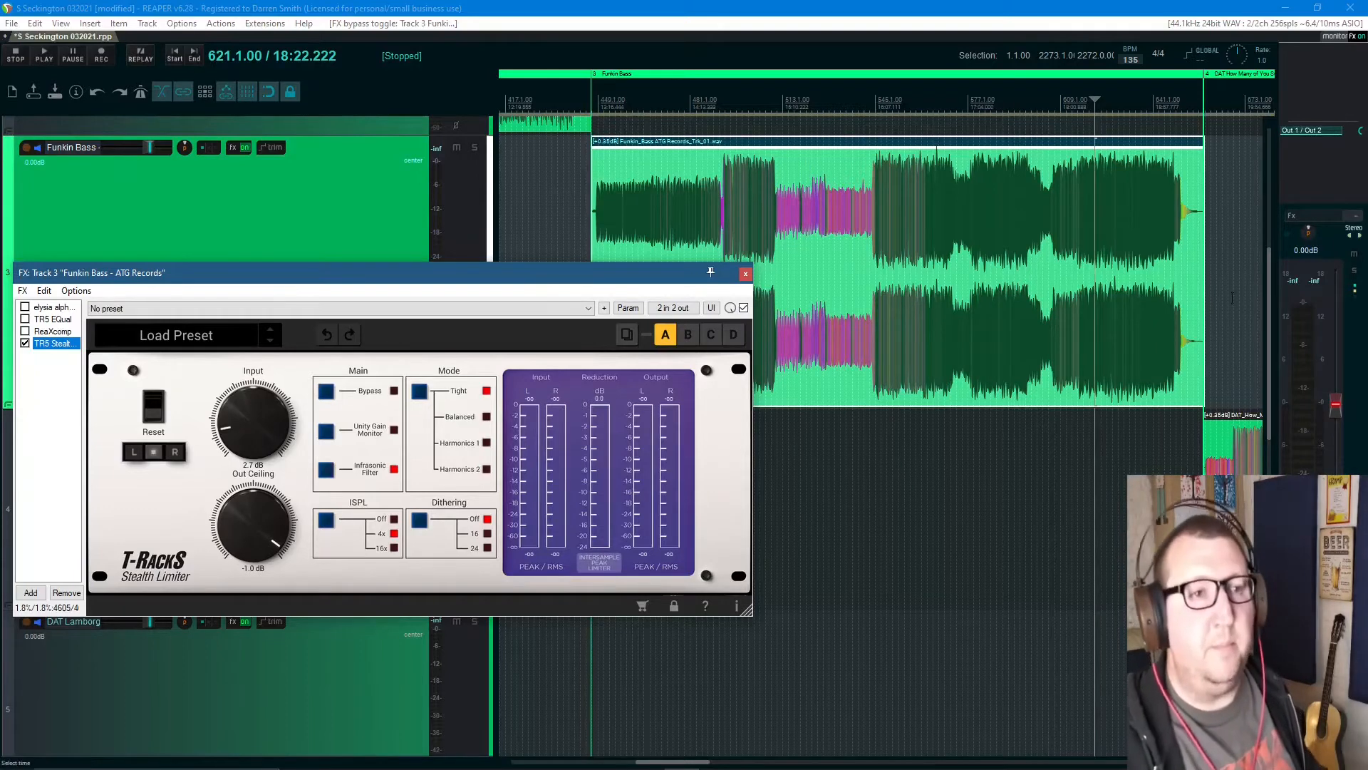
click(1343, 36)
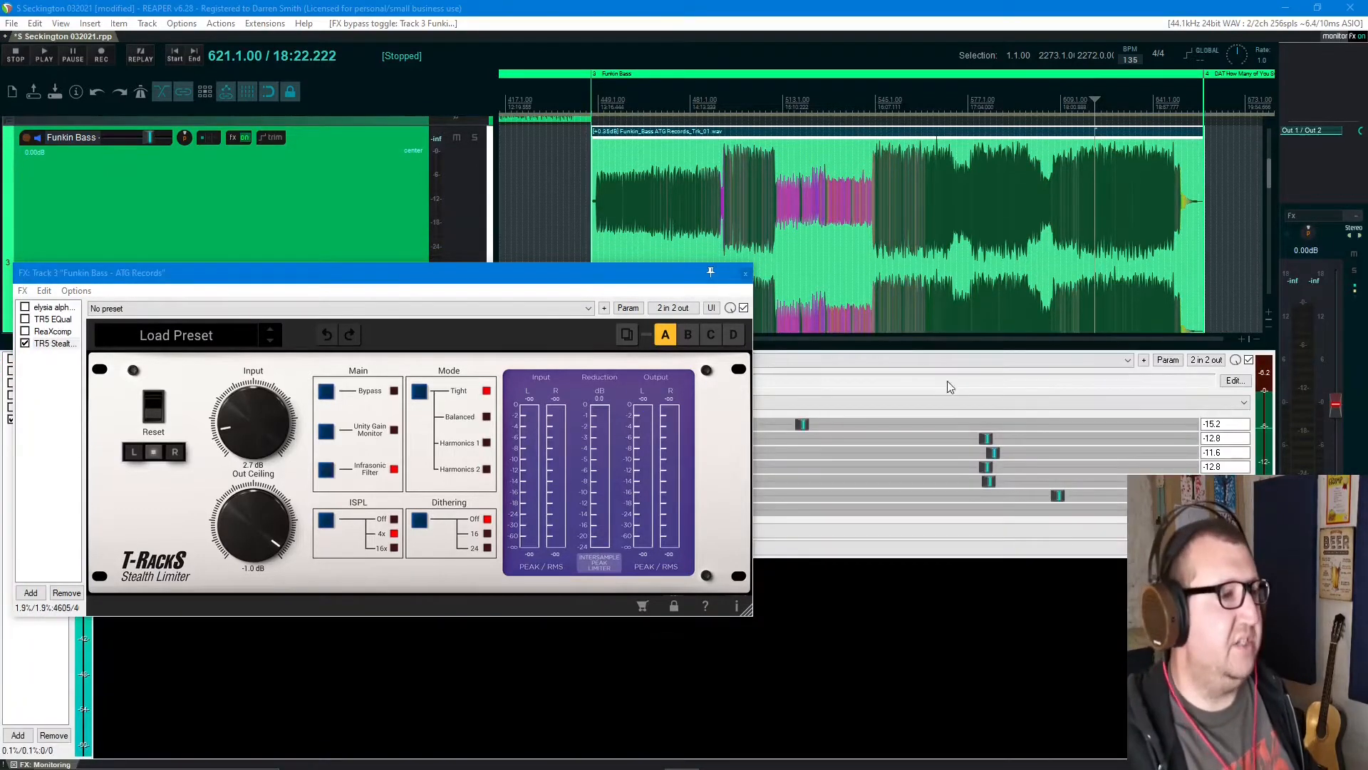
drag(611, 277, 604, 30)
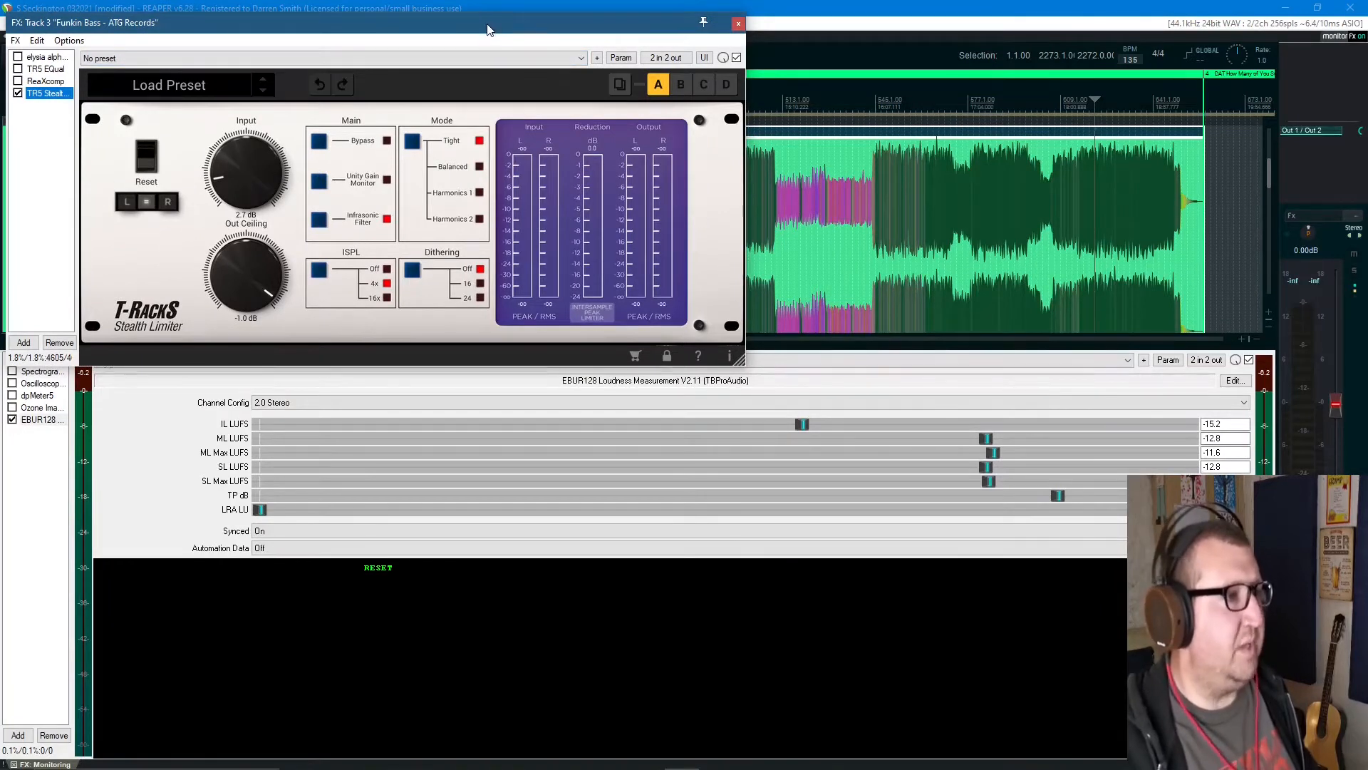
drag(489, 29, 485, 17)
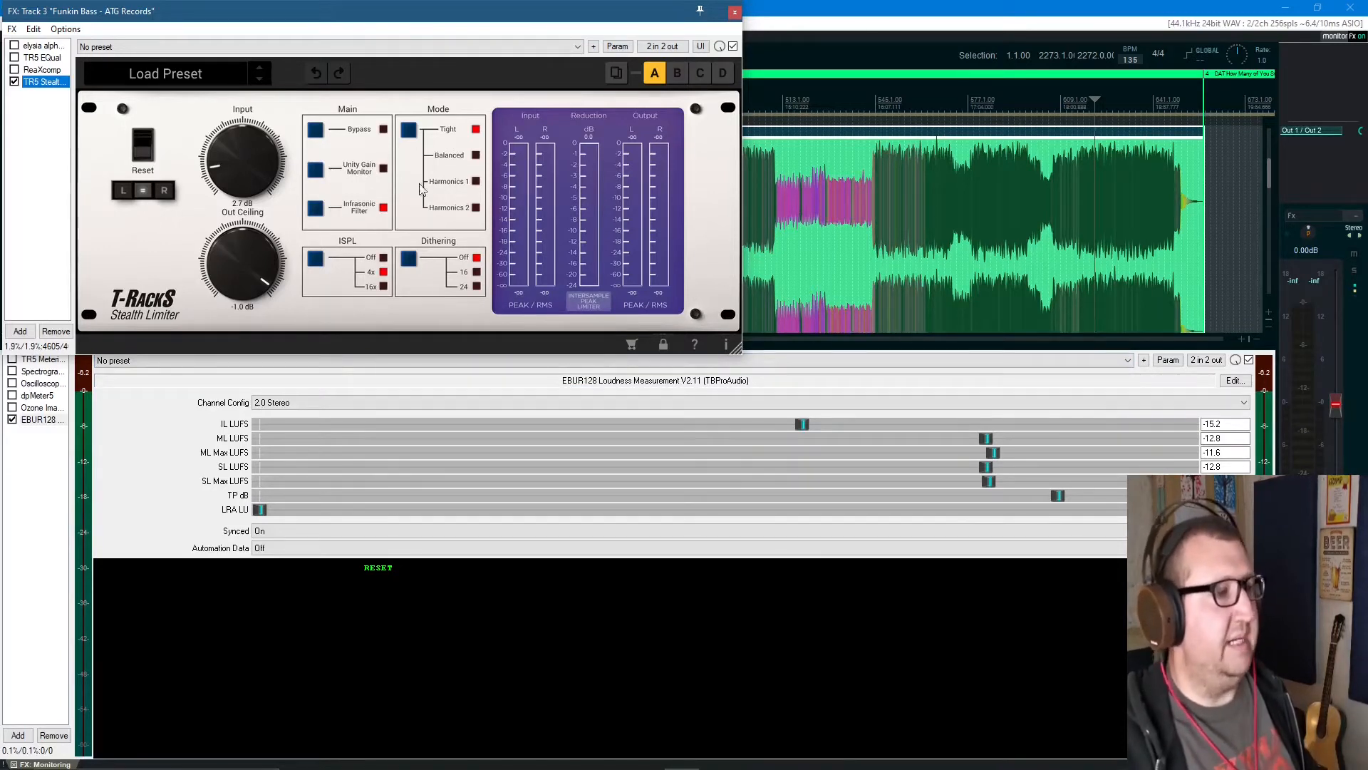
Switch the monitoring effects from the EBUR128 loudness meter to TR5 Metering, keeping the limiter window clear of its level readouts
click(12, 420)
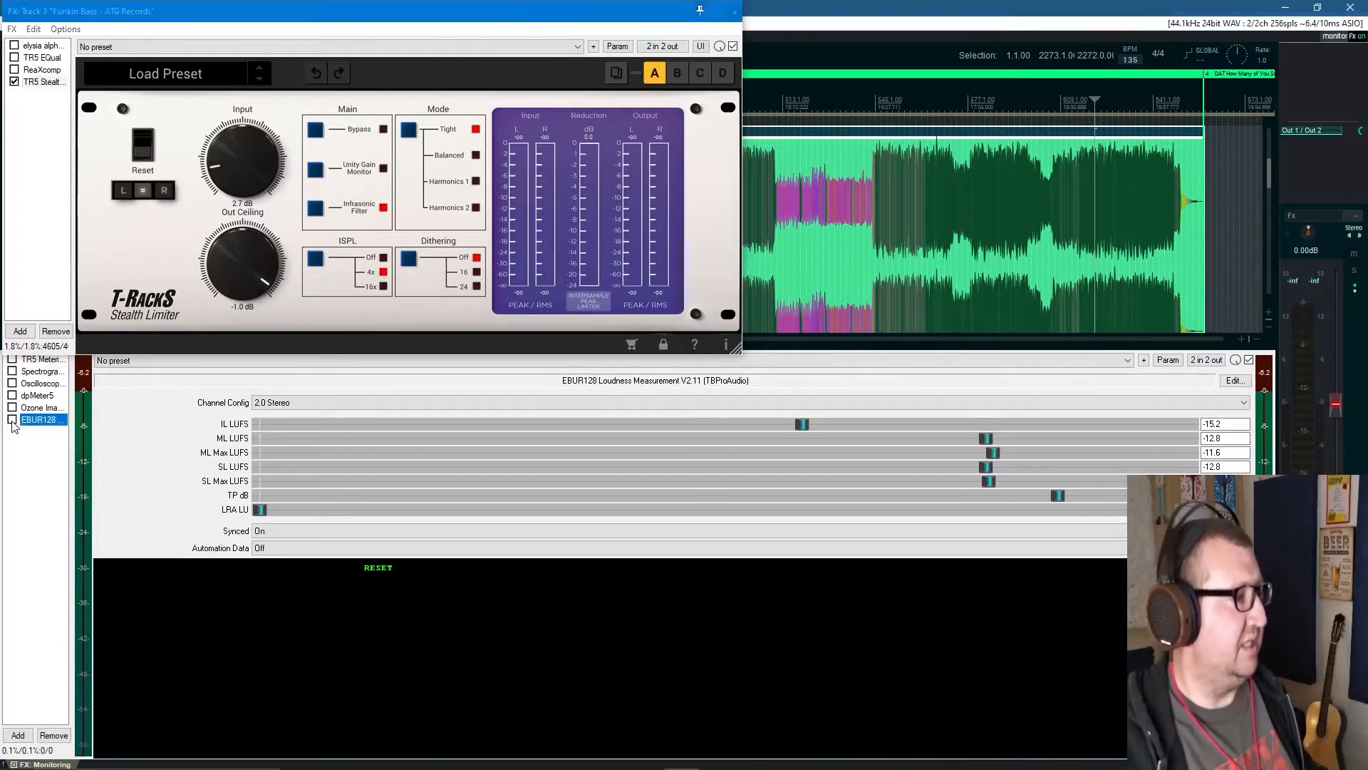
click(12, 360)
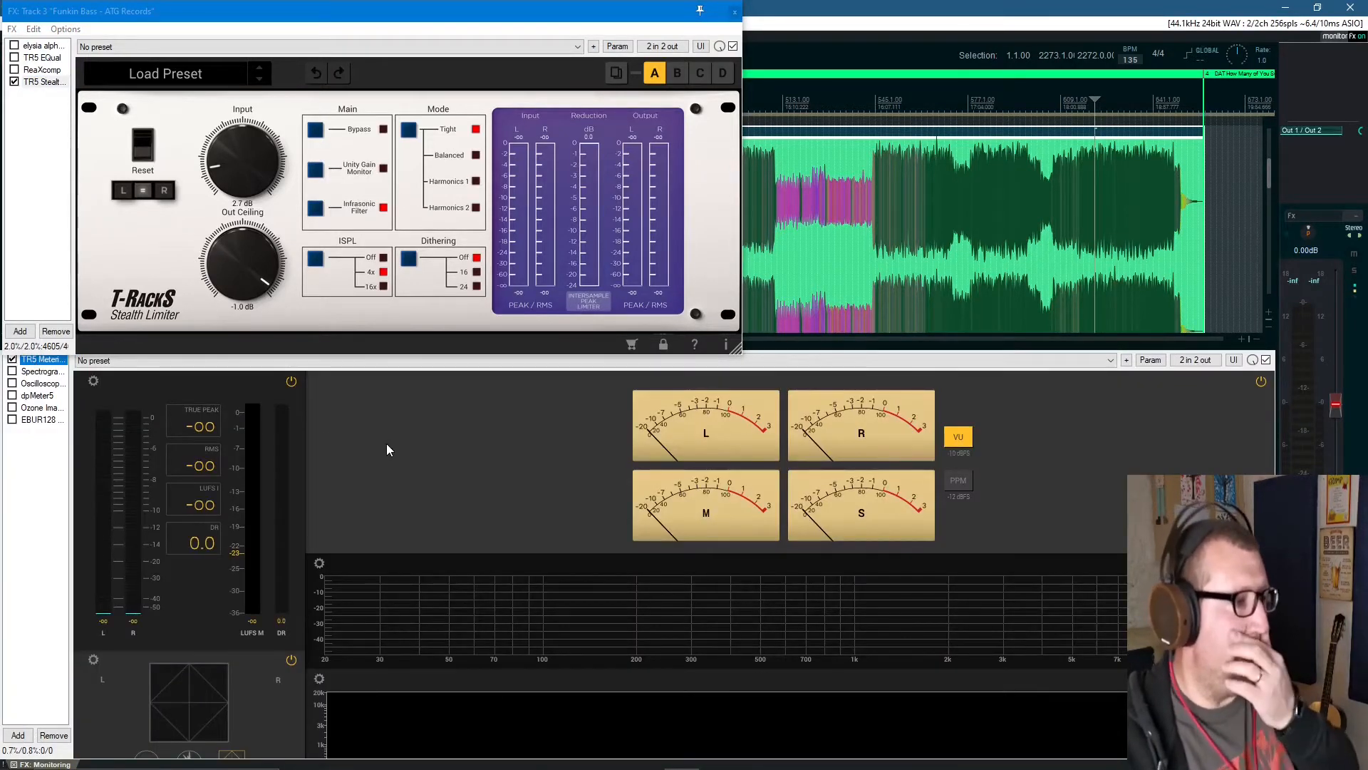
drag(417, 20, 731, 398)
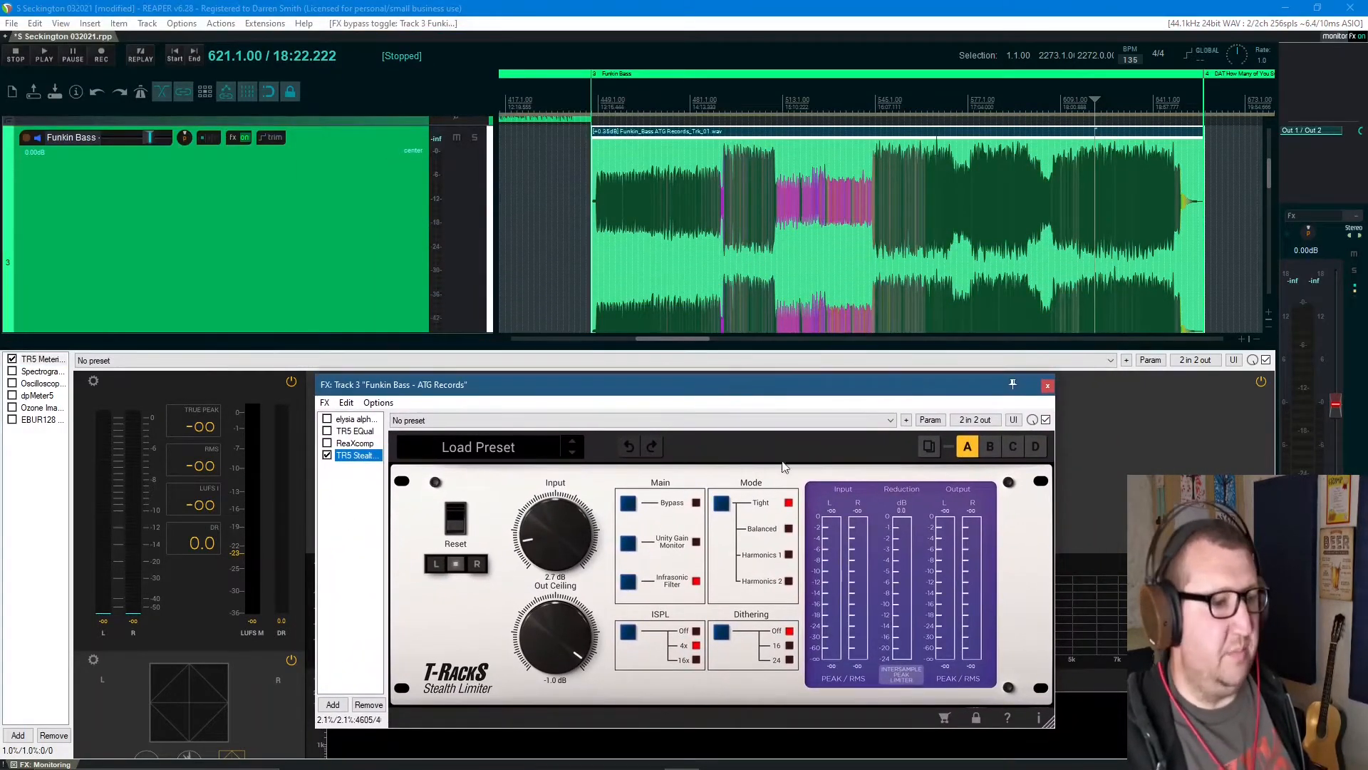
Bypass the Stealth Limiter and play the track from bar 487 to read its unprocessed loudness
click(737, 200)
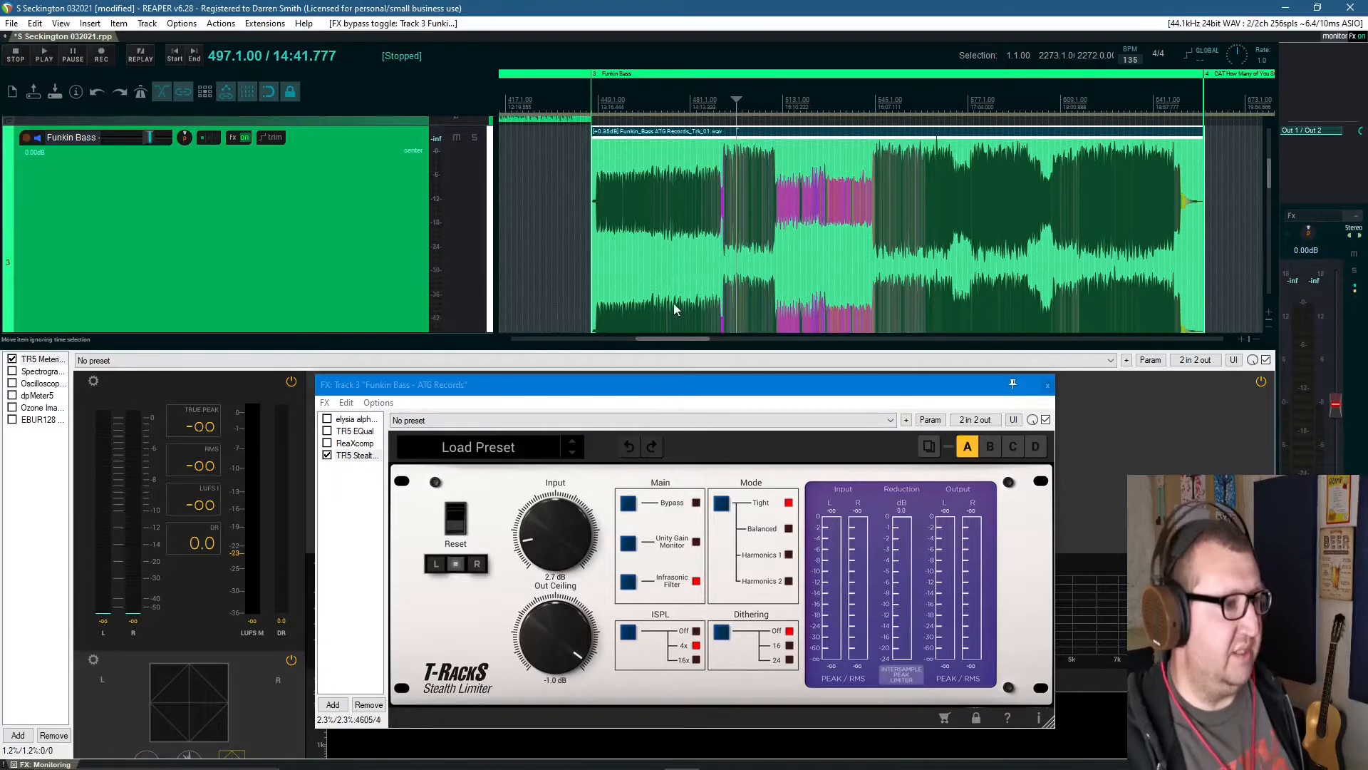
click(327, 454)
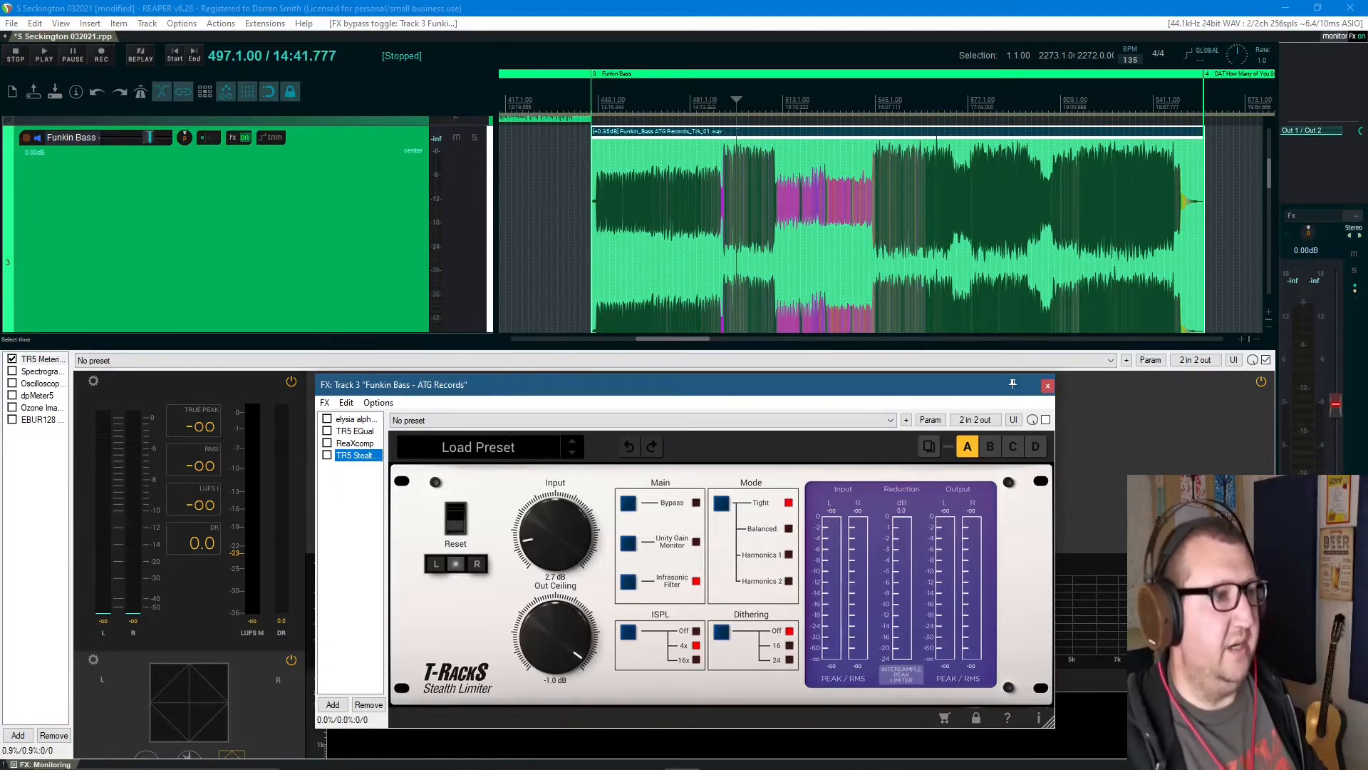
click(715, 251)
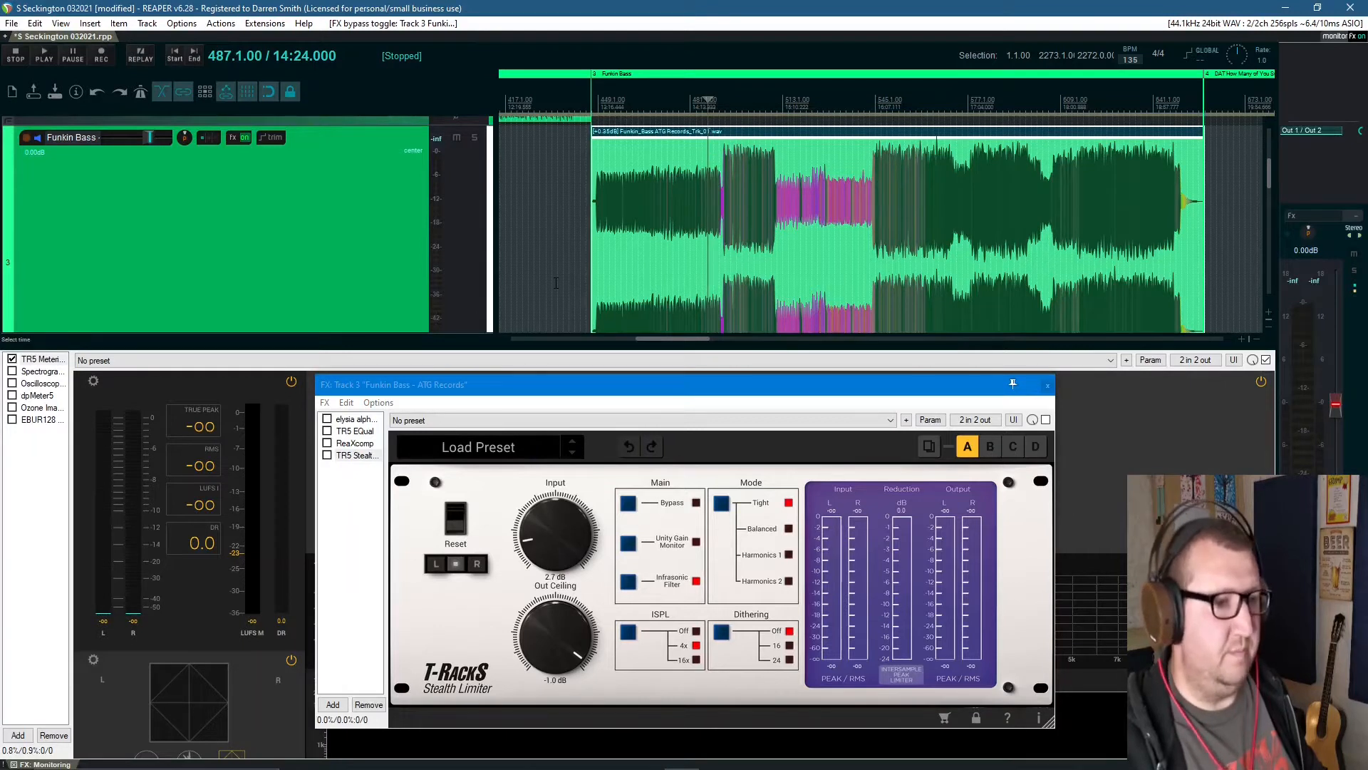
key(space)
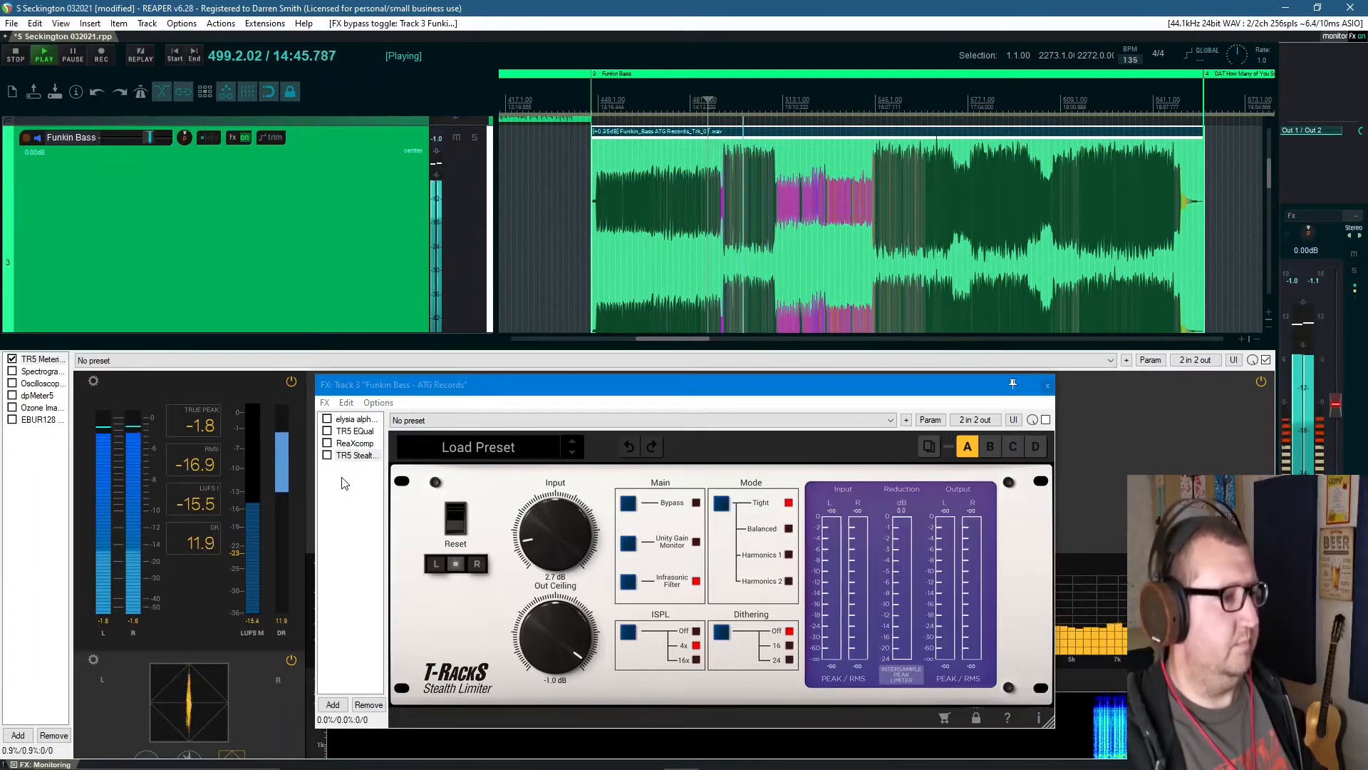
key(space)
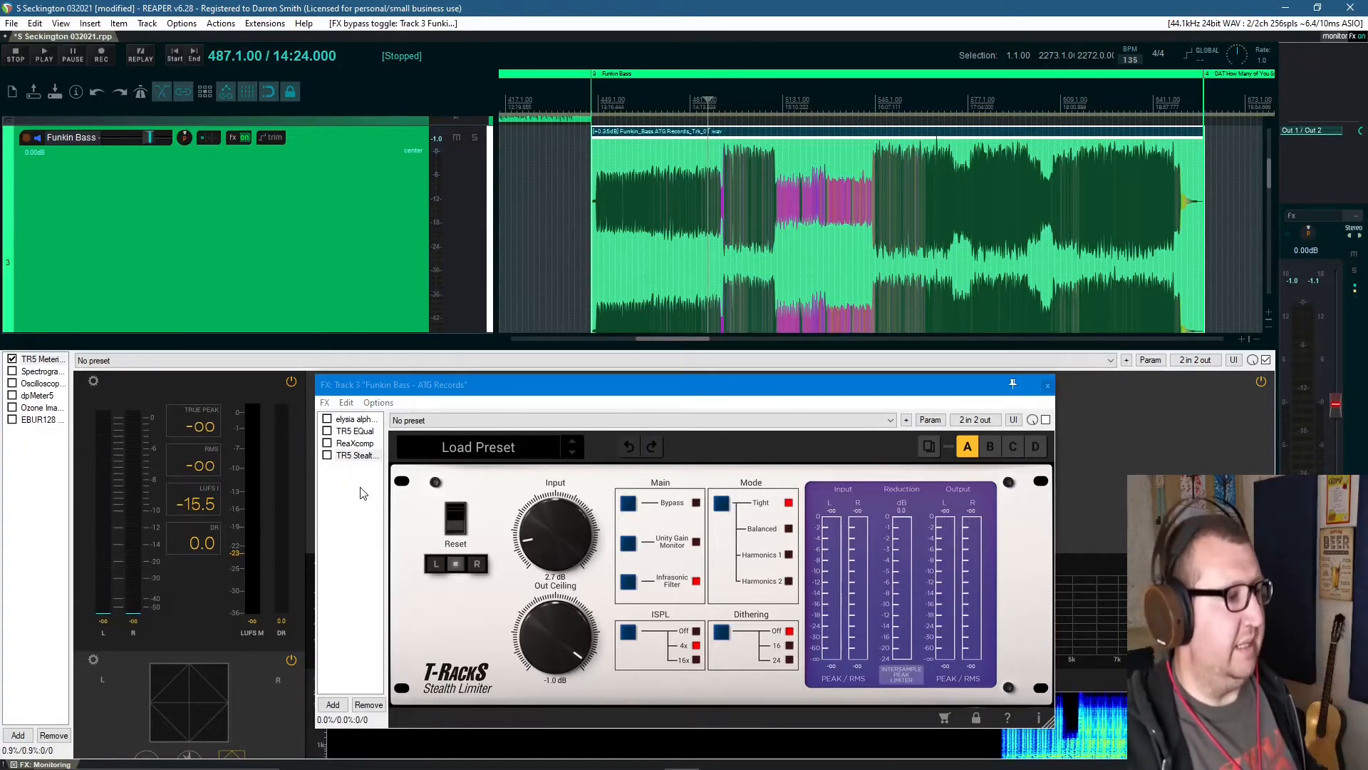
Re-enable the Stealth Limiter and play from bar 487, switching the limiter off and on again to compare loudness
click(327, 456)
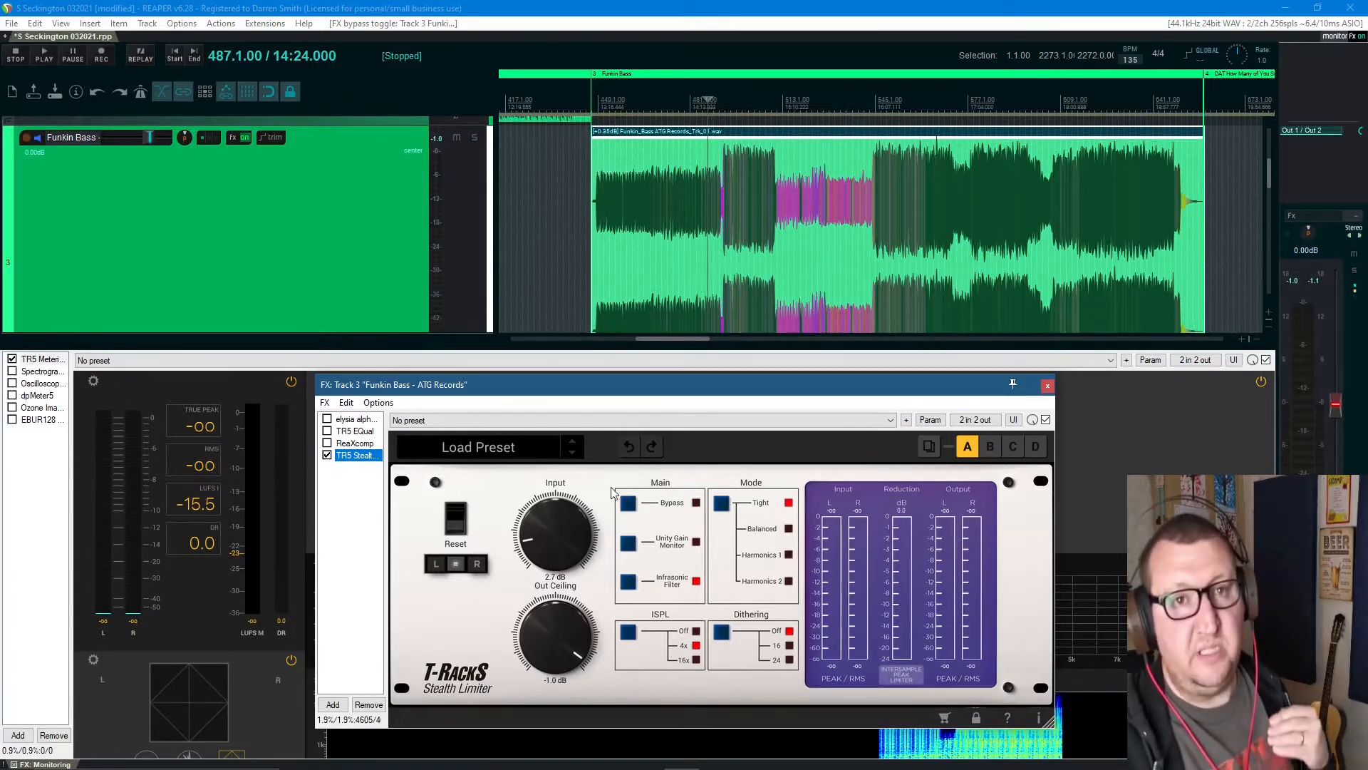
click(696, 104)
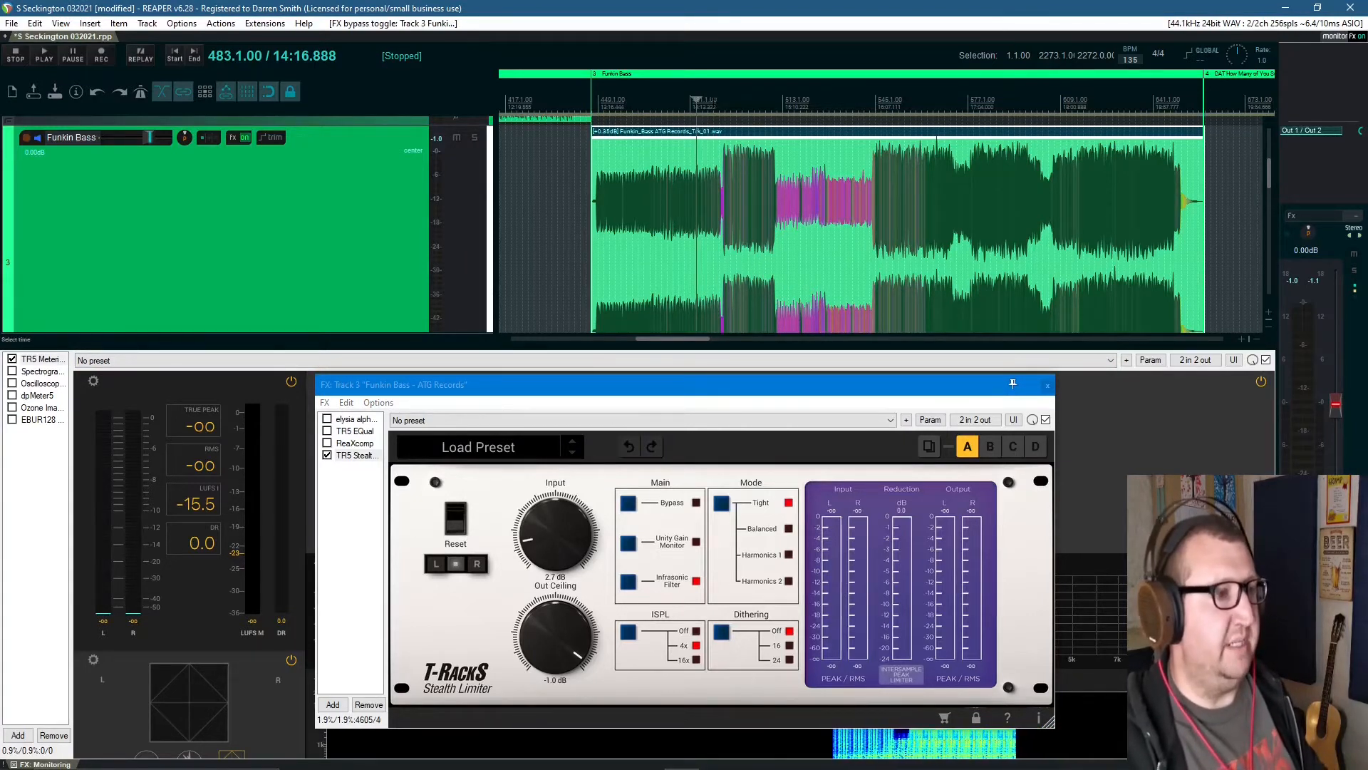
key(ctrl+z)
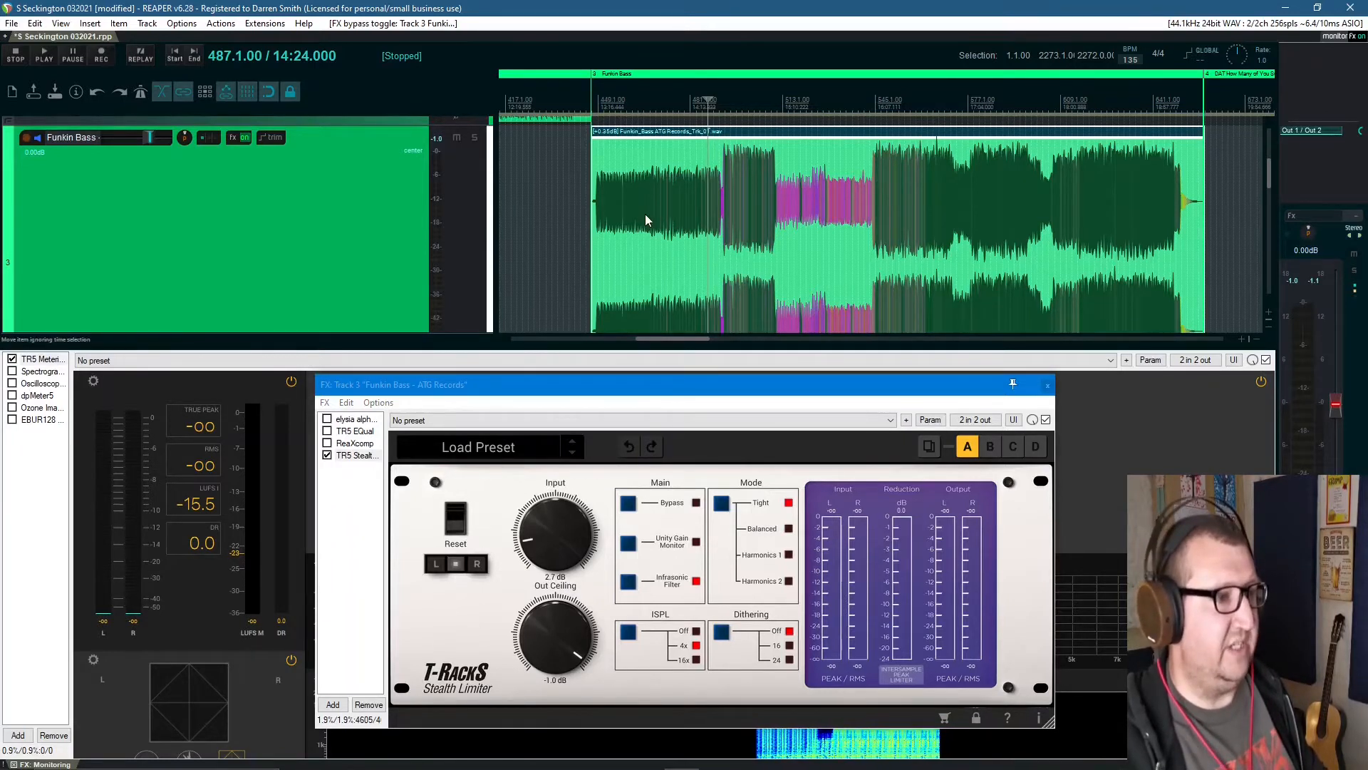
key(space)
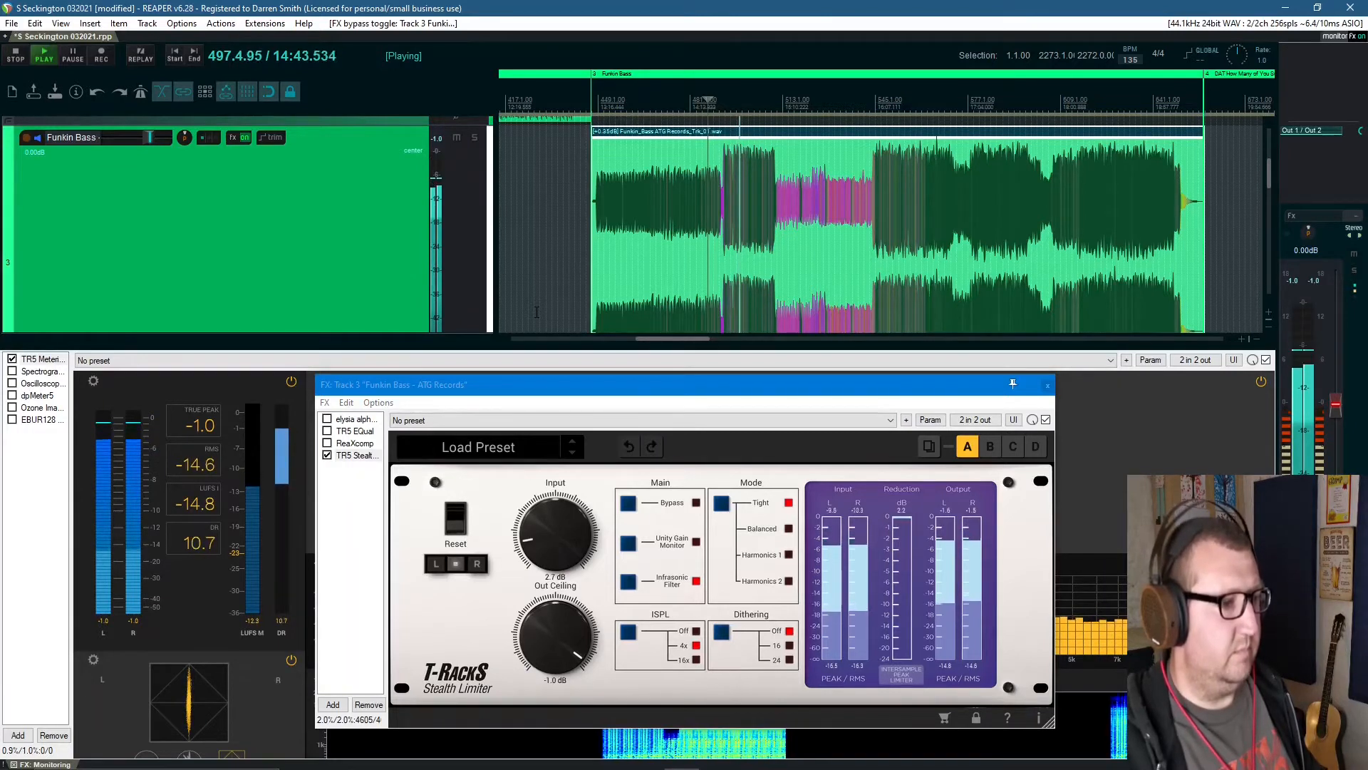
click(327, 456)
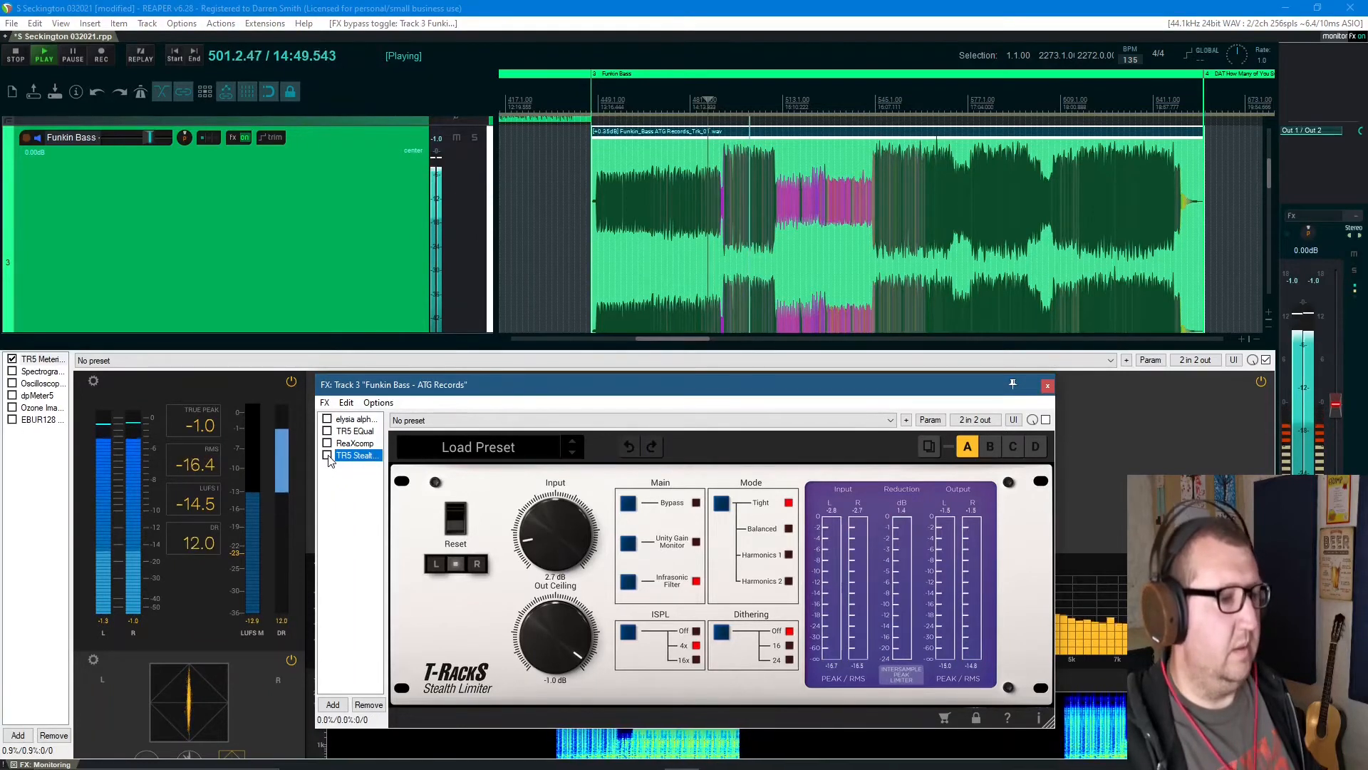
click(328, 455)
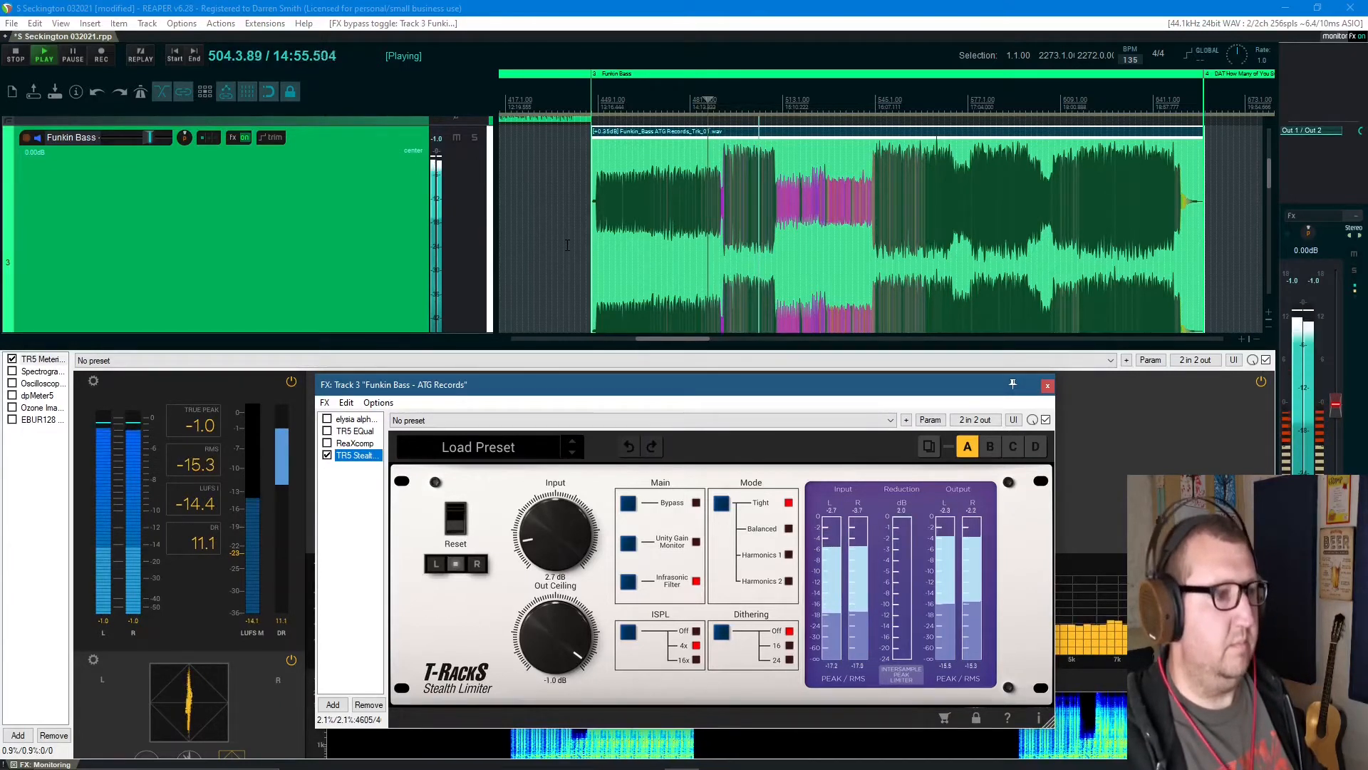
key(space)
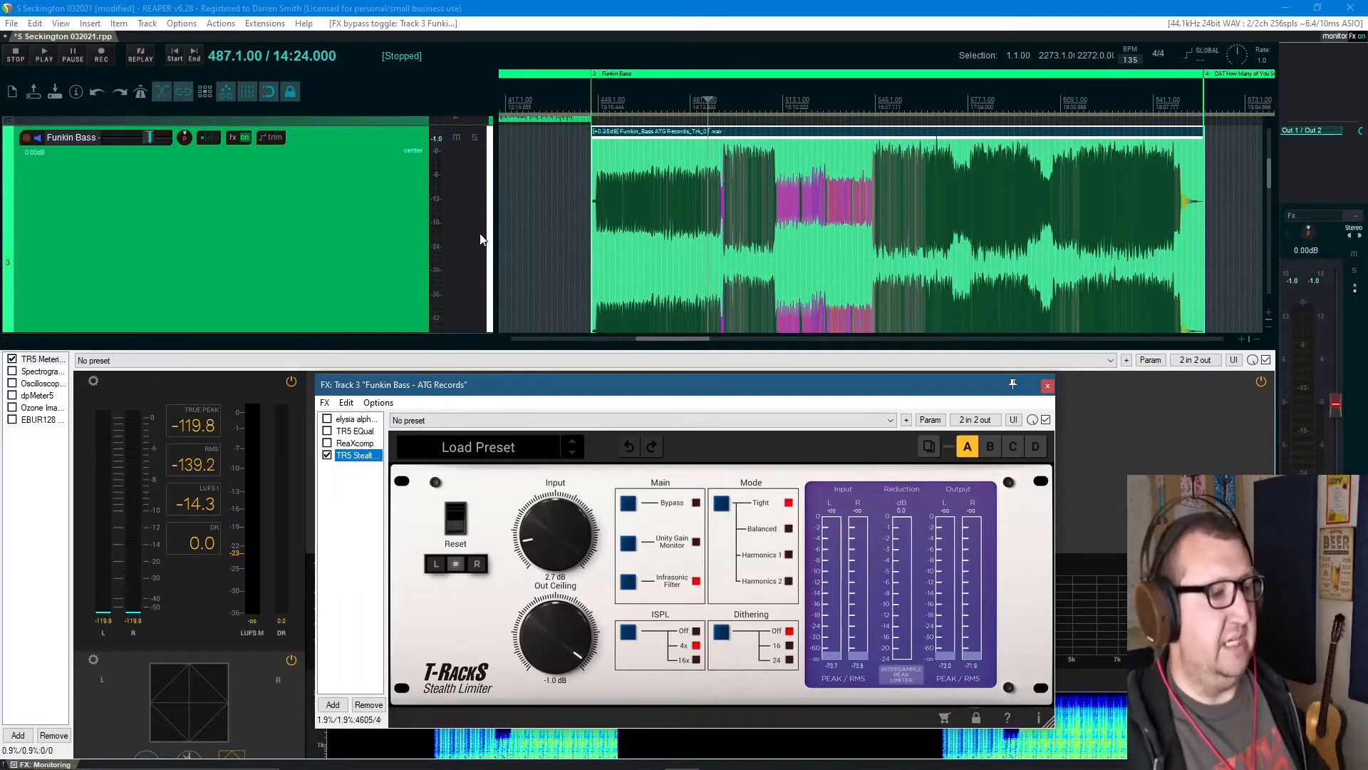
Play the limited track from bar 493 and examine the Stealth Limiter's gain reduction
click(727, 112)
key(space)
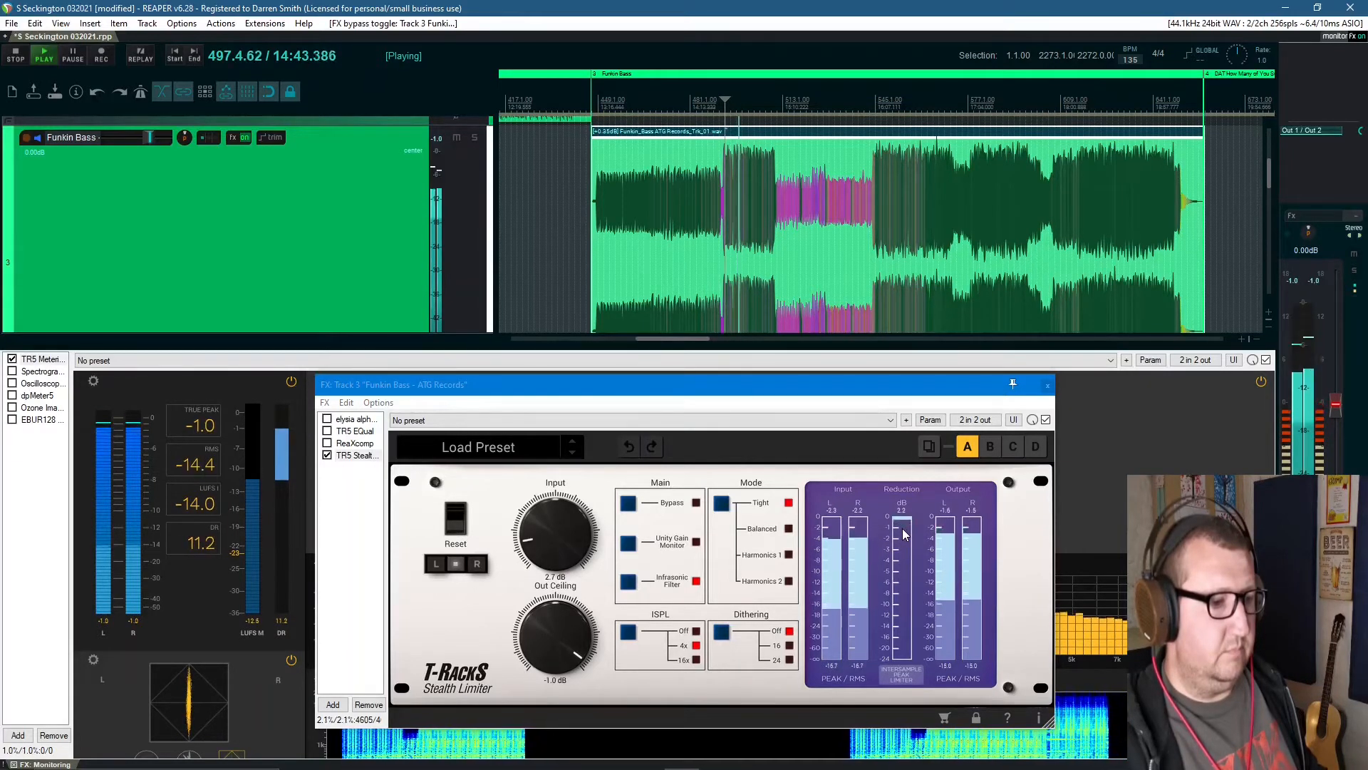
key(space)
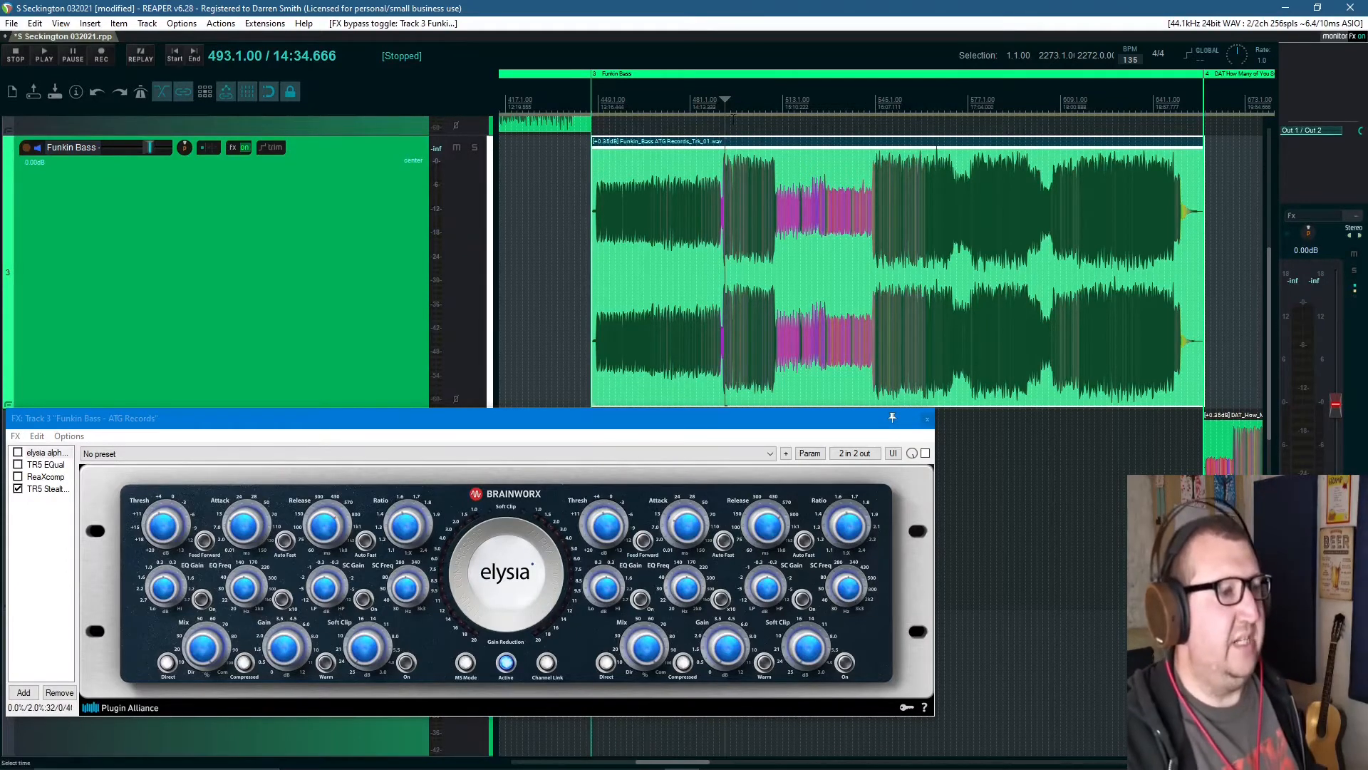
Play the track from bar 553 and toggle the elysia alpha compressor to compare its effect, leaving it enabled when playback stops
click(899, 165)
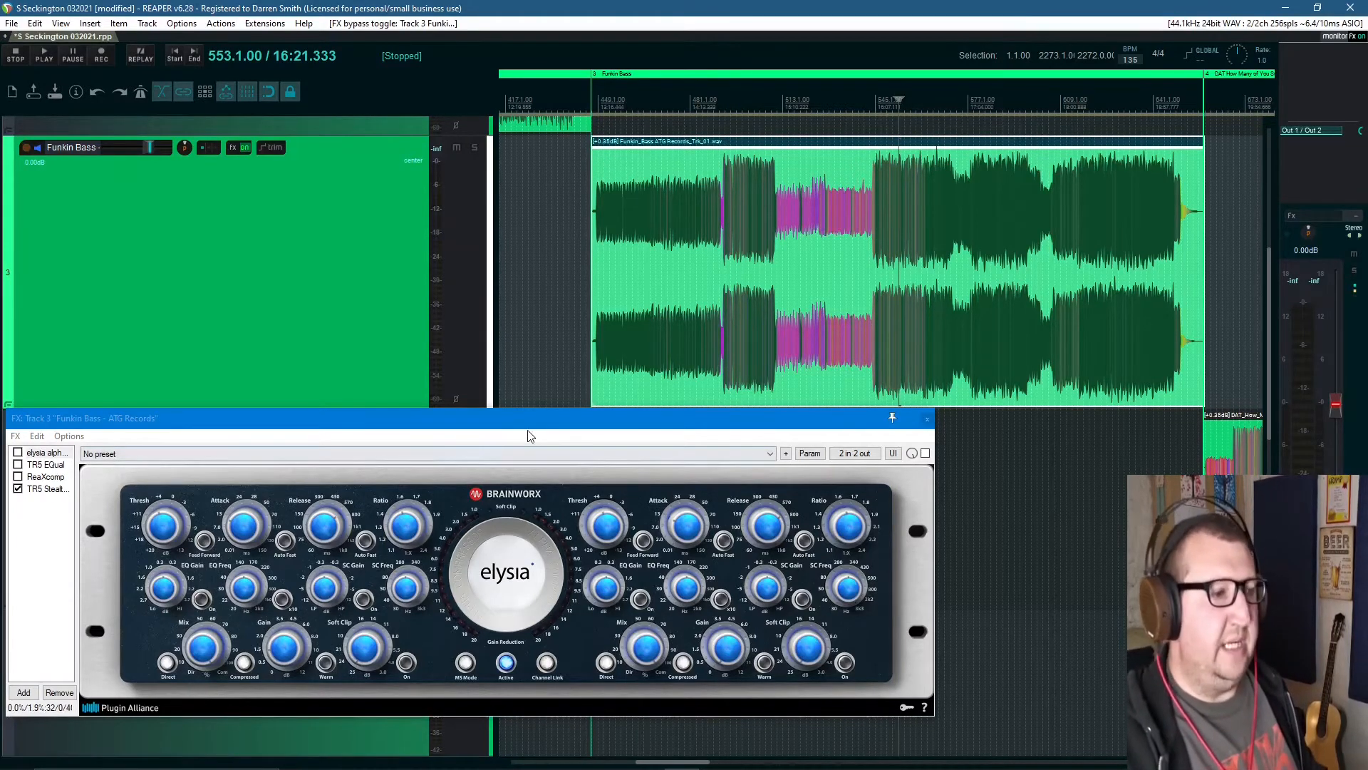
key(space)
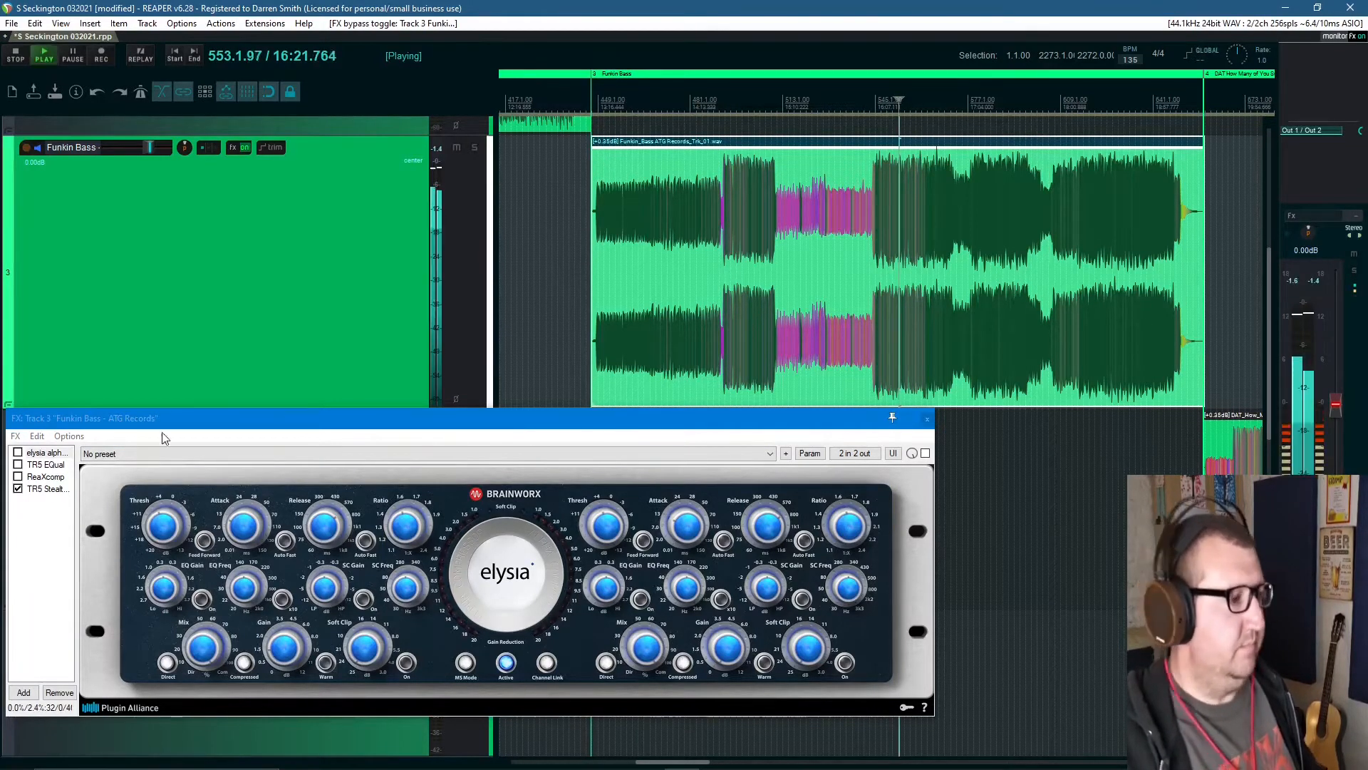
click(18, 454)
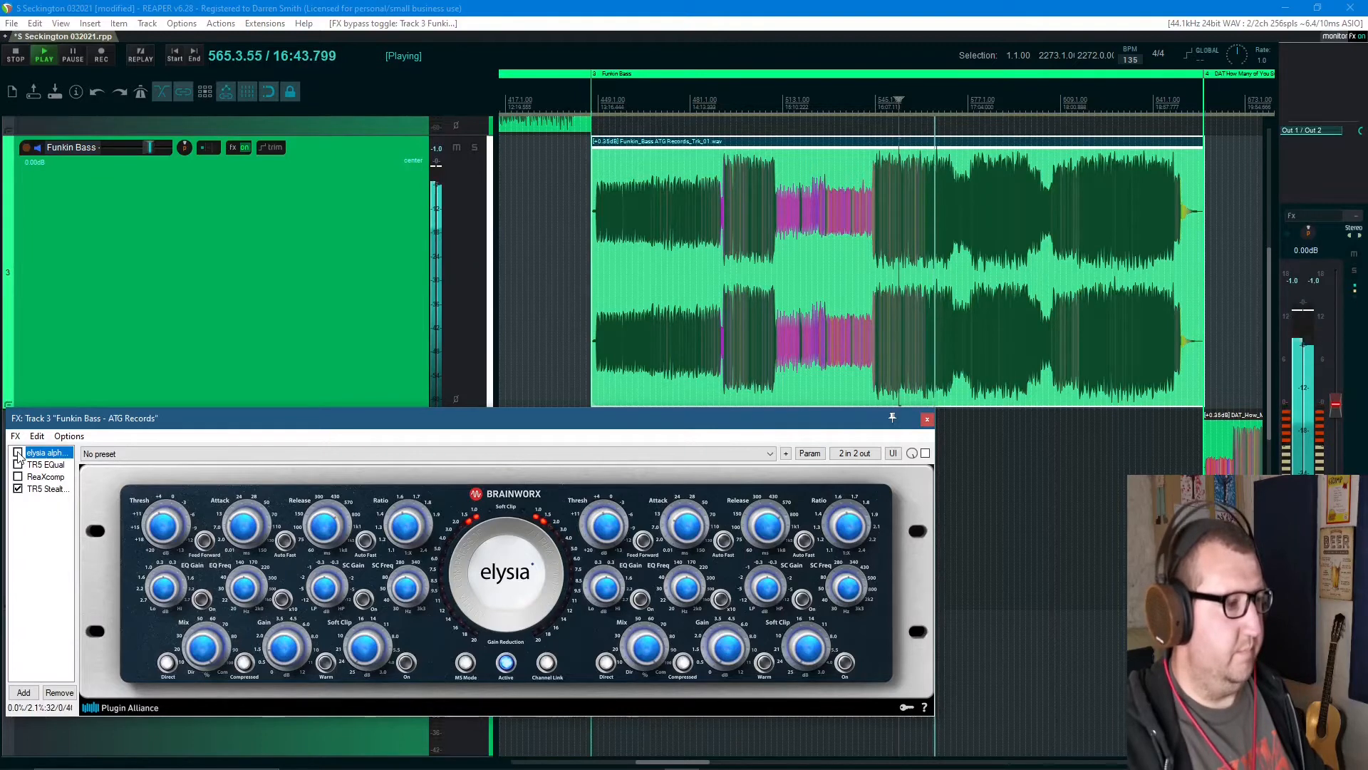
click(18, 453)
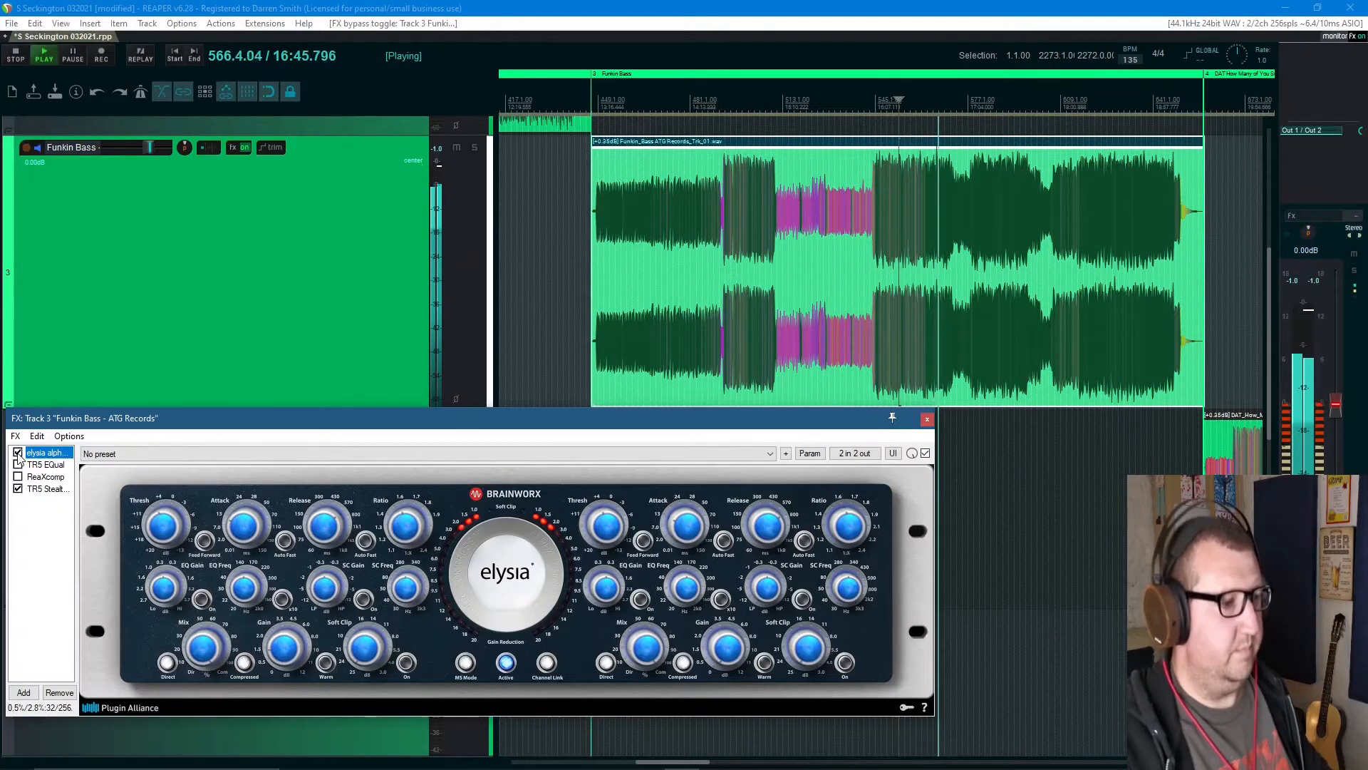
key(space)
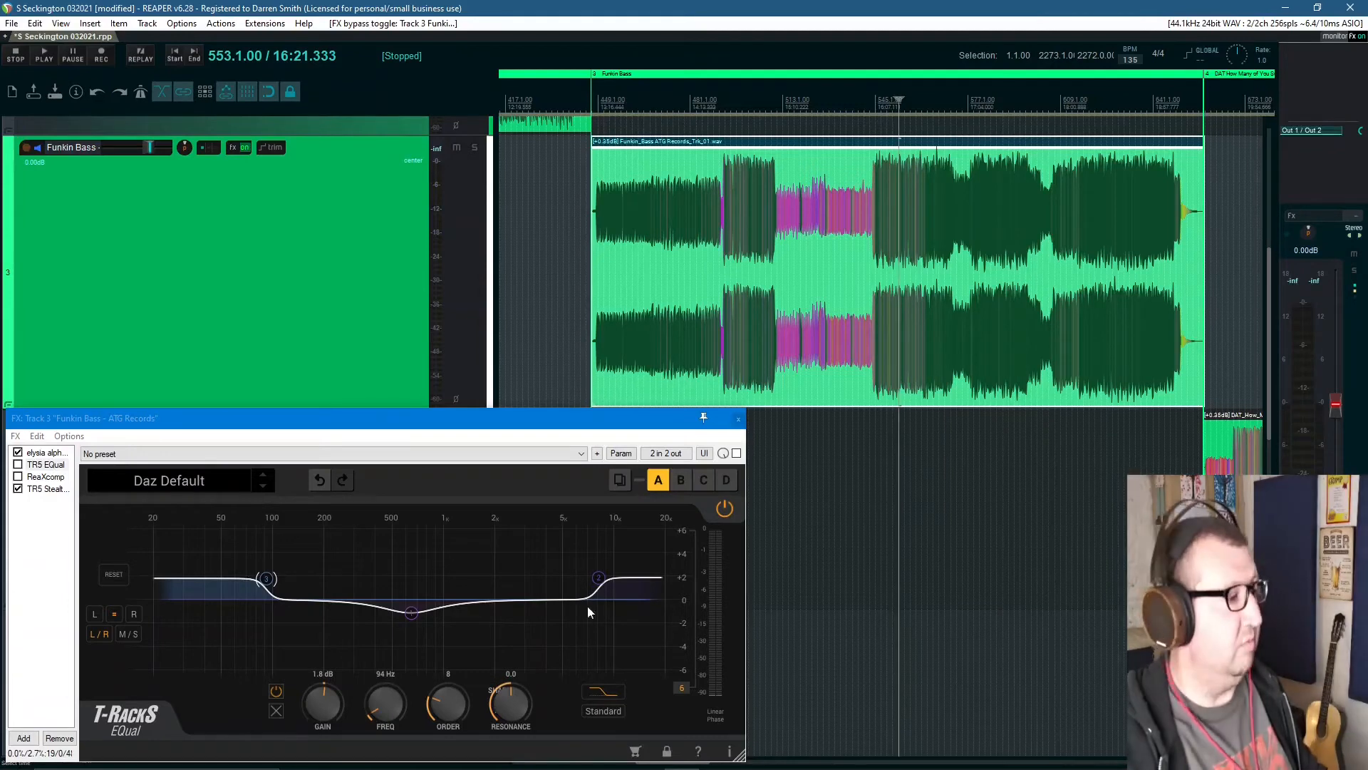
Enable TR5 EQual and select its mid dip, low shelf and high shelf in turn to examine their settings
click(18, 464)
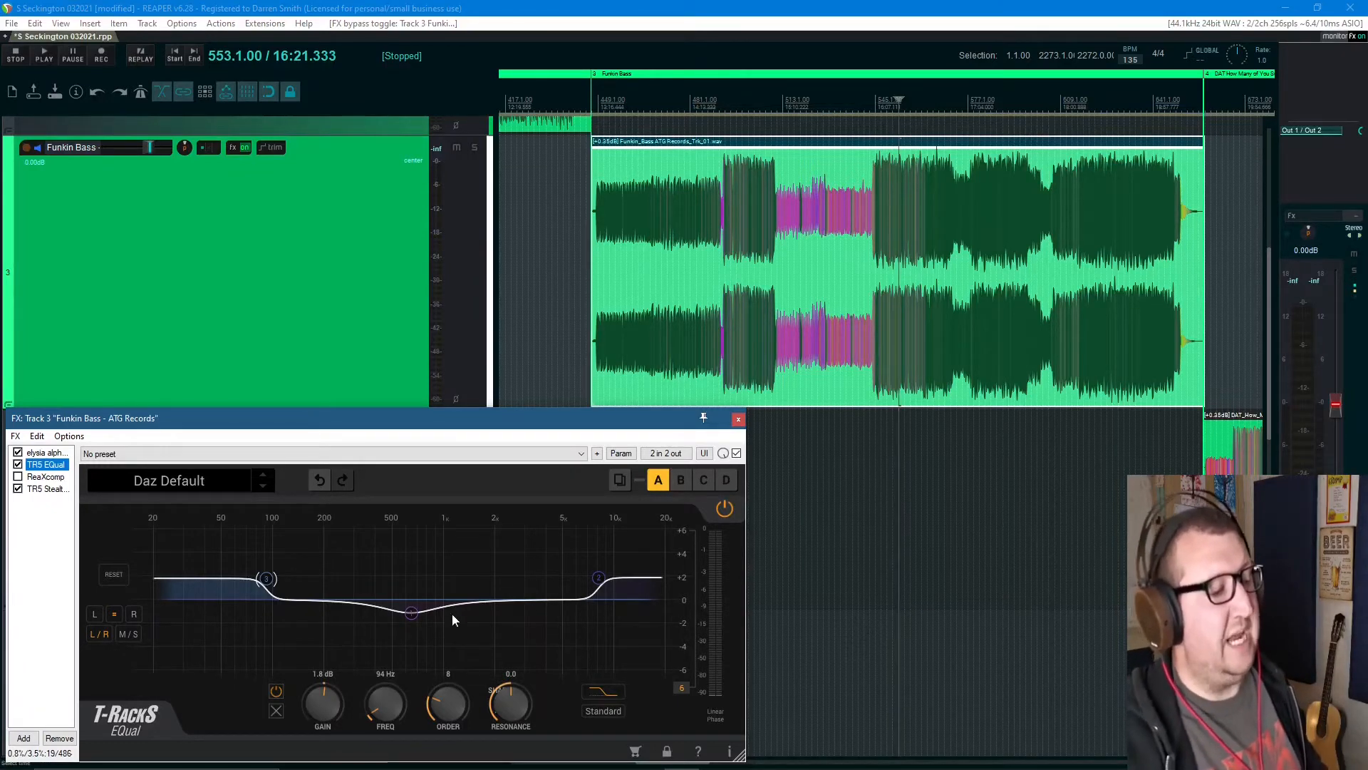
click(411, 622)
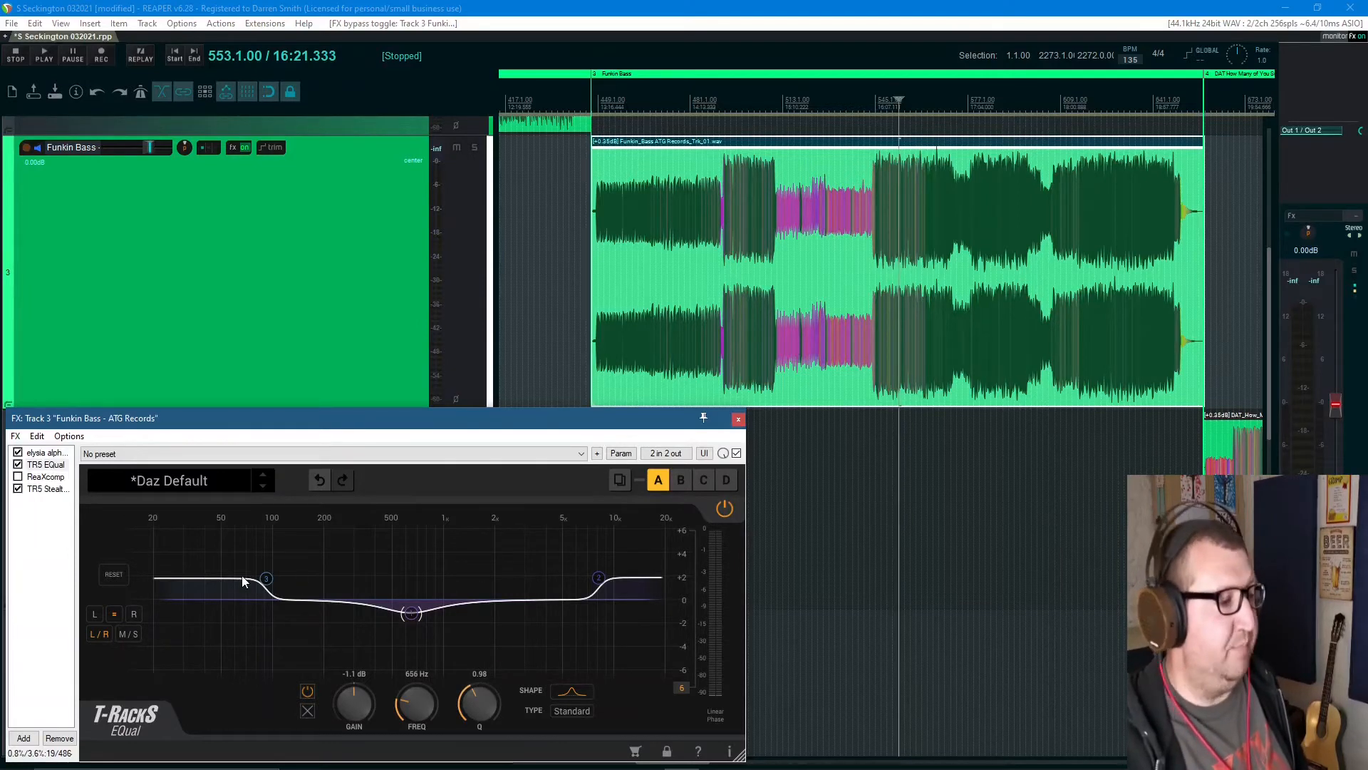
click(265, 580)
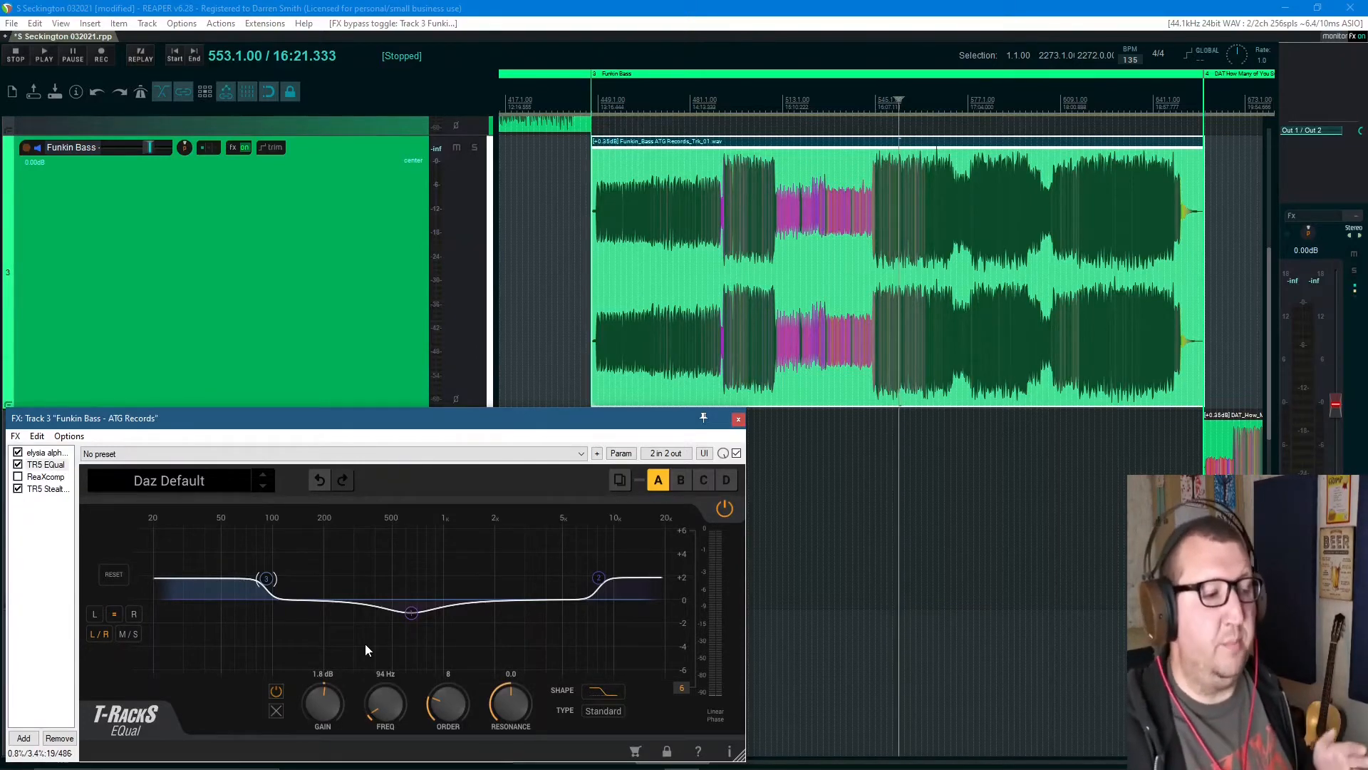
click(599, 581)
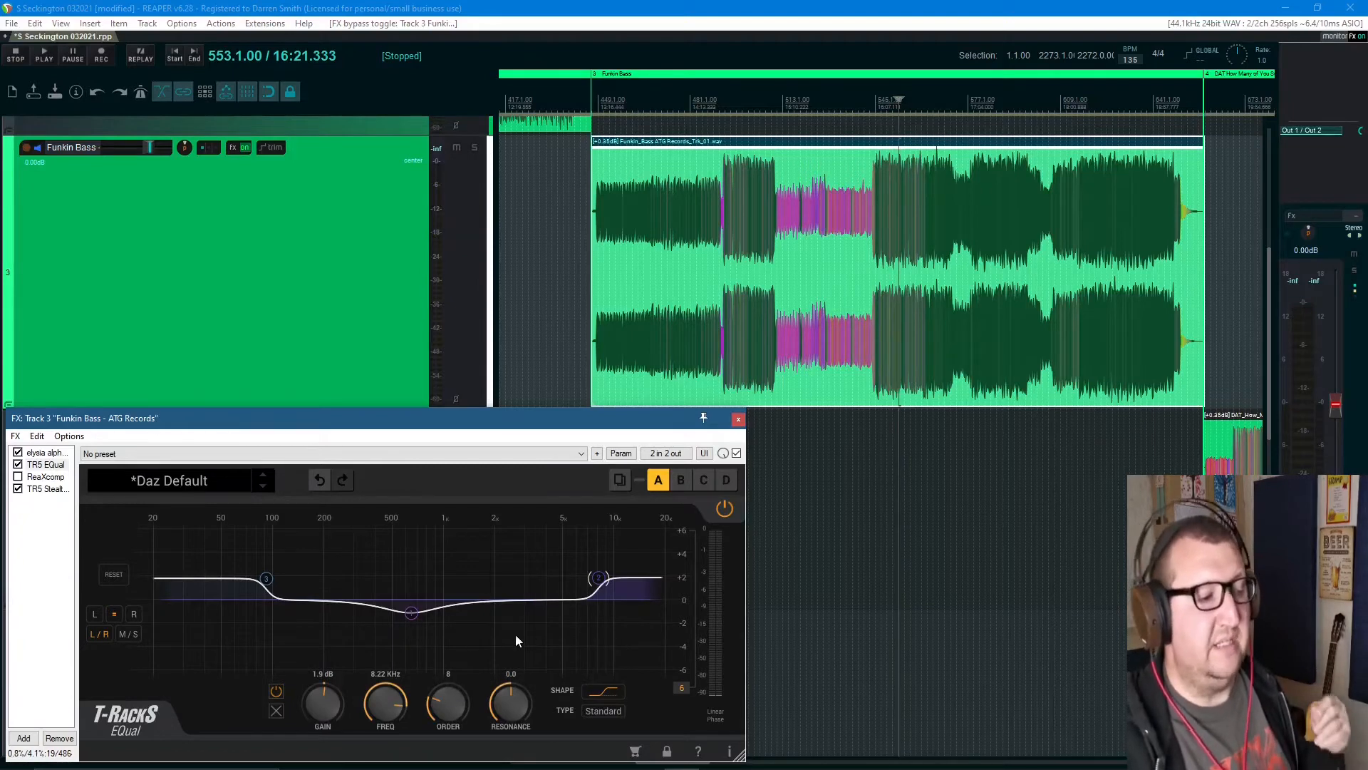
mouse_move(416, 618)
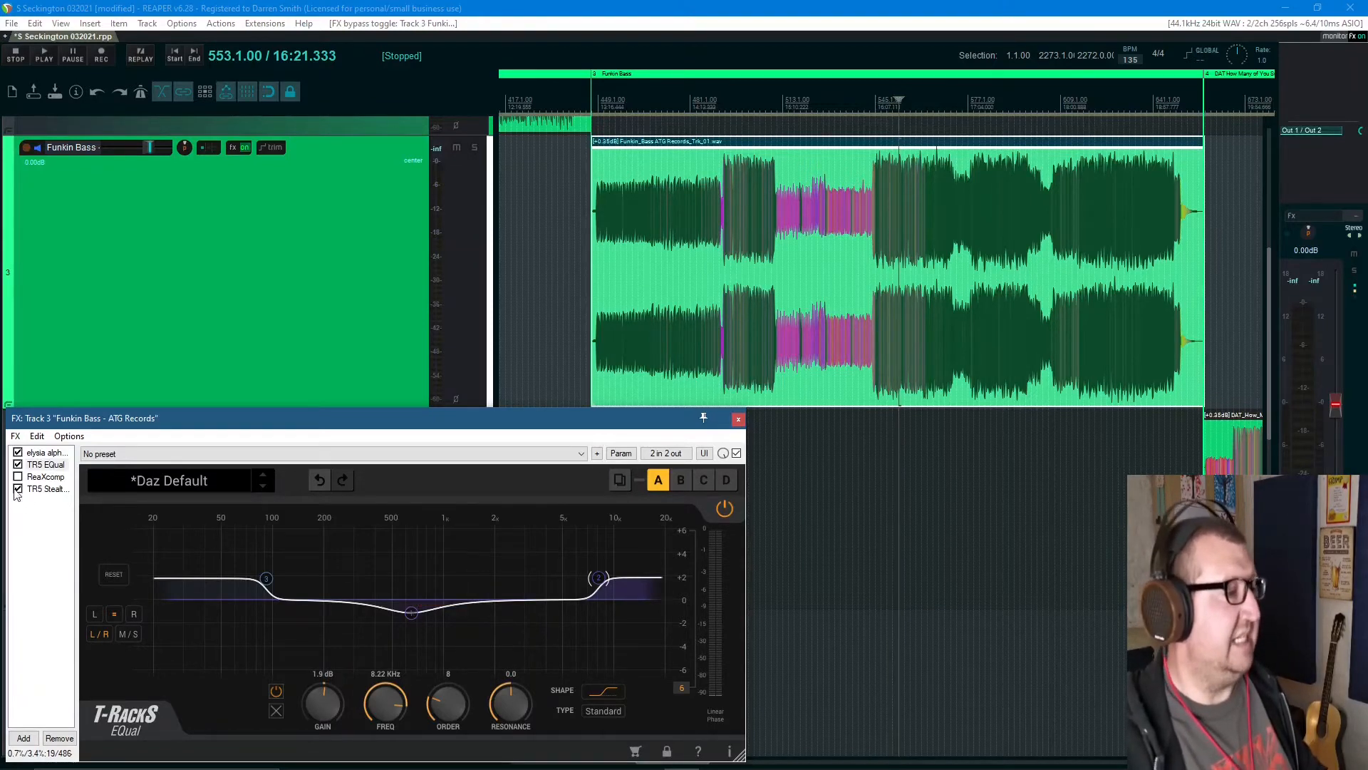
Bypass TR5 EQual, play from bar 549 and toggle the equalizer to compare its effect, leaving it enabled when playback stops
click(18, 465)
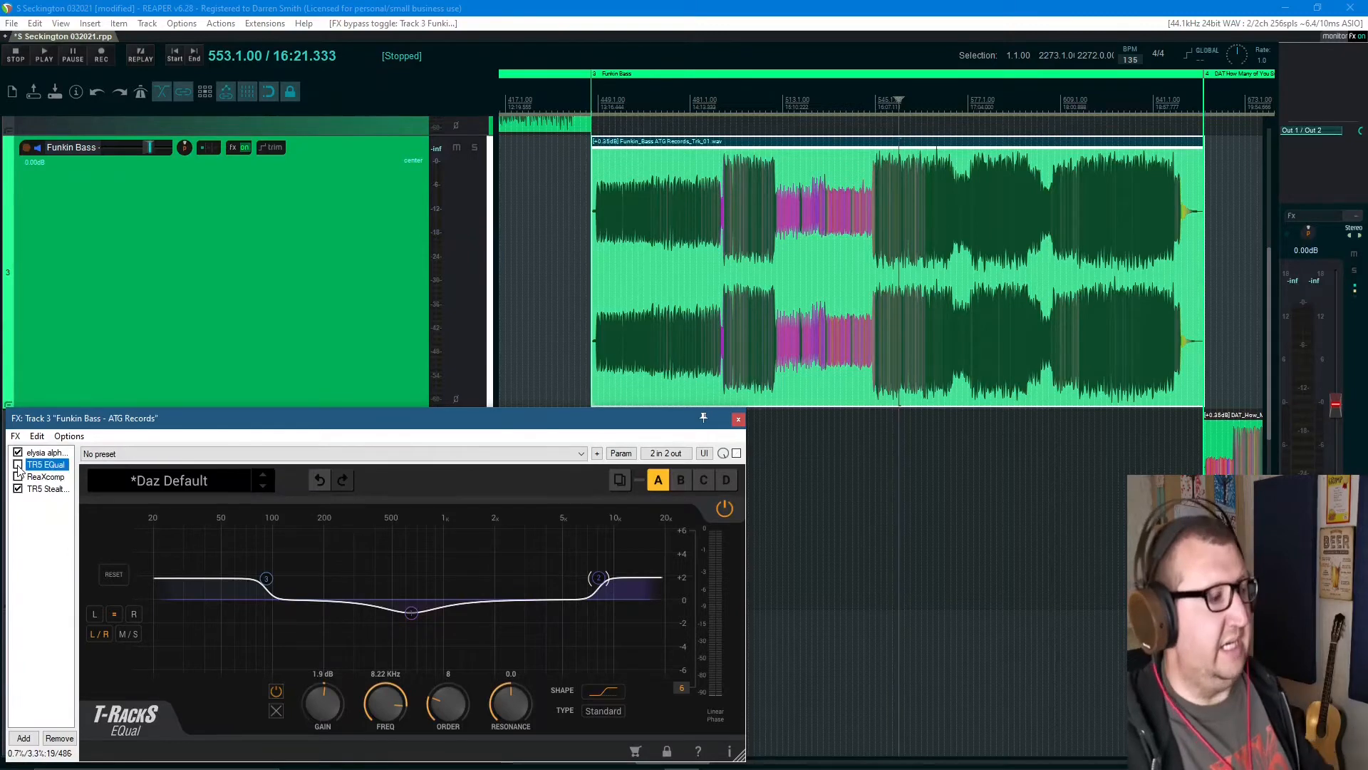
click(889, 146)
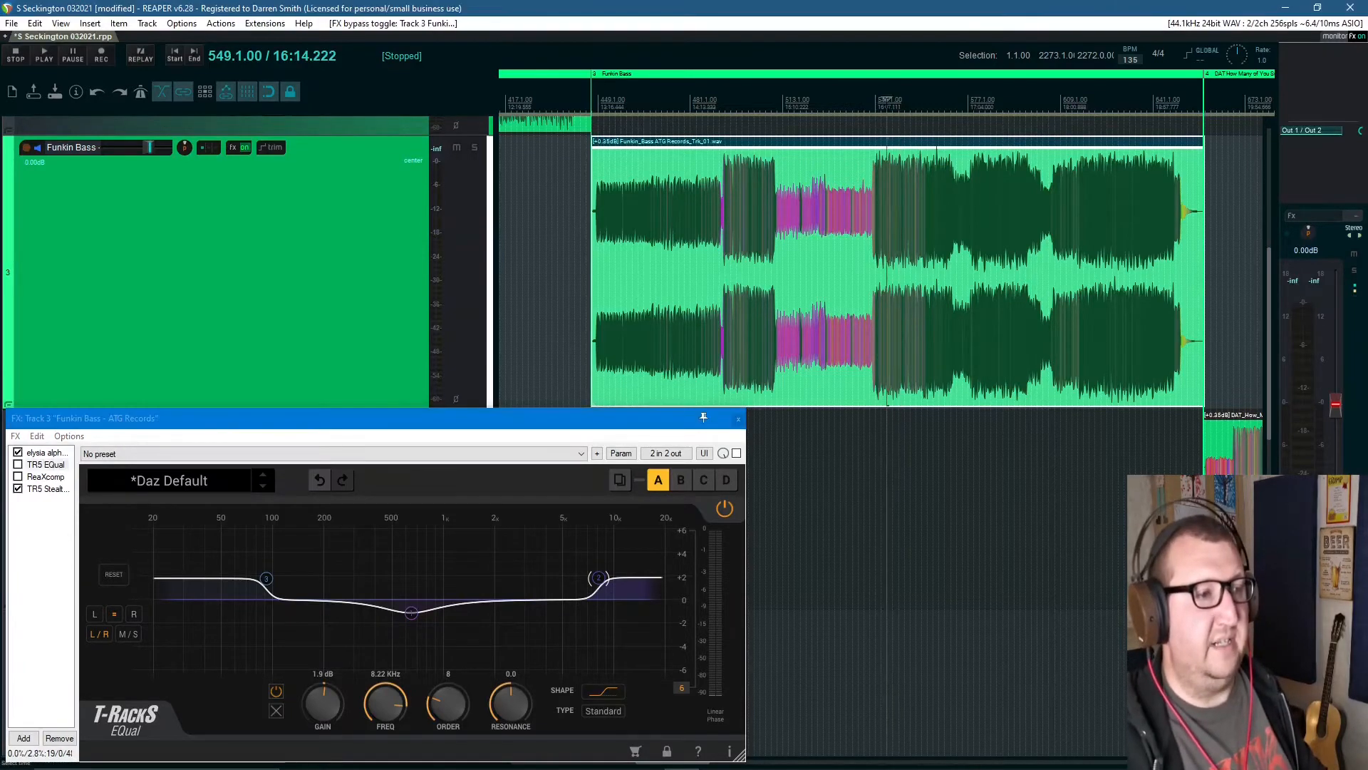
key(space)
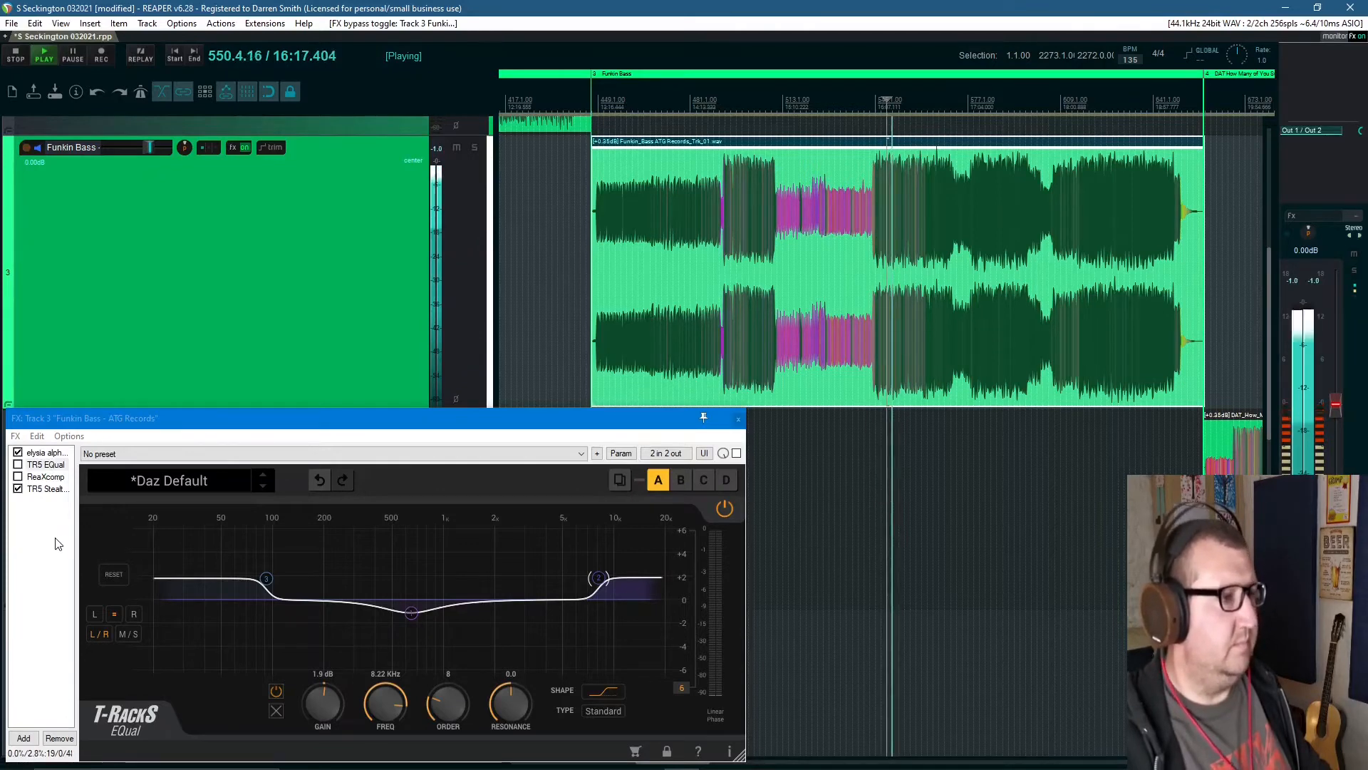
click(19, 466)
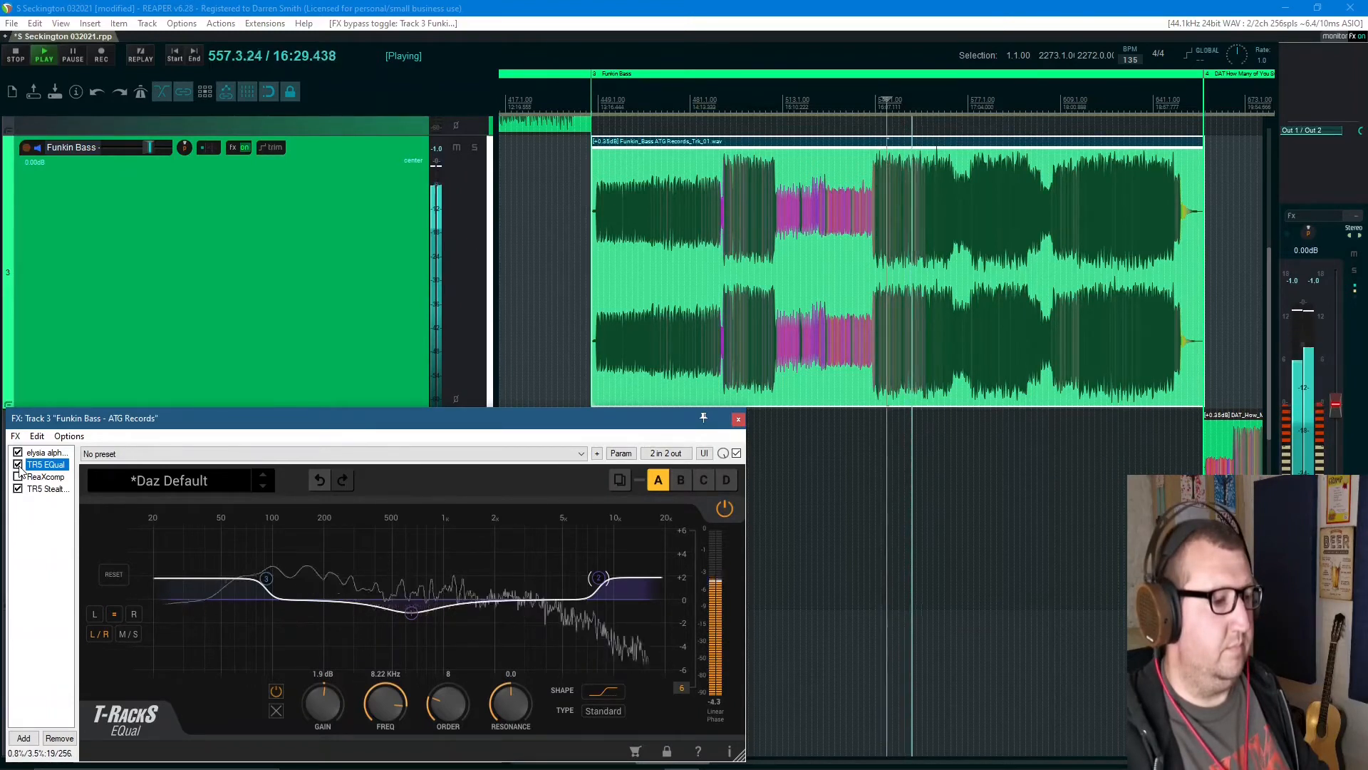
click(19, 467)
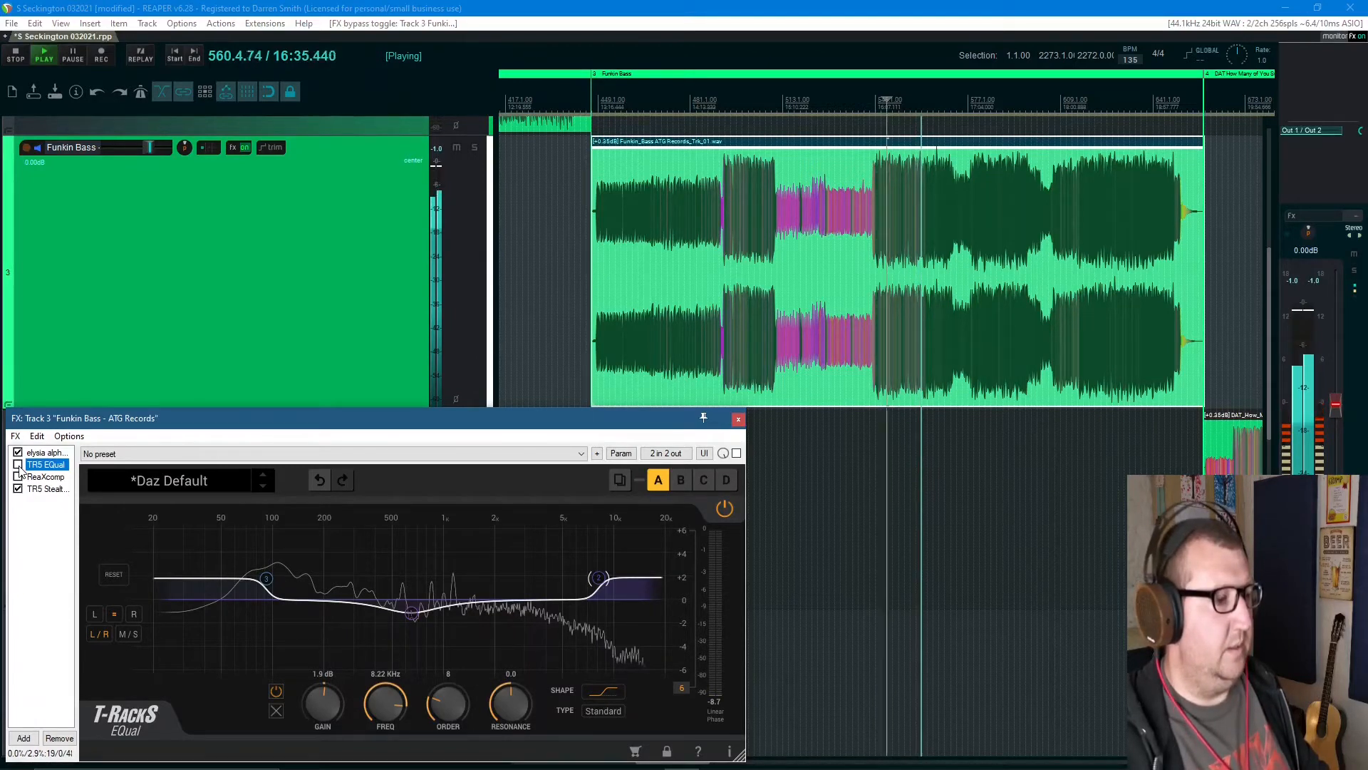
click(19, 467)
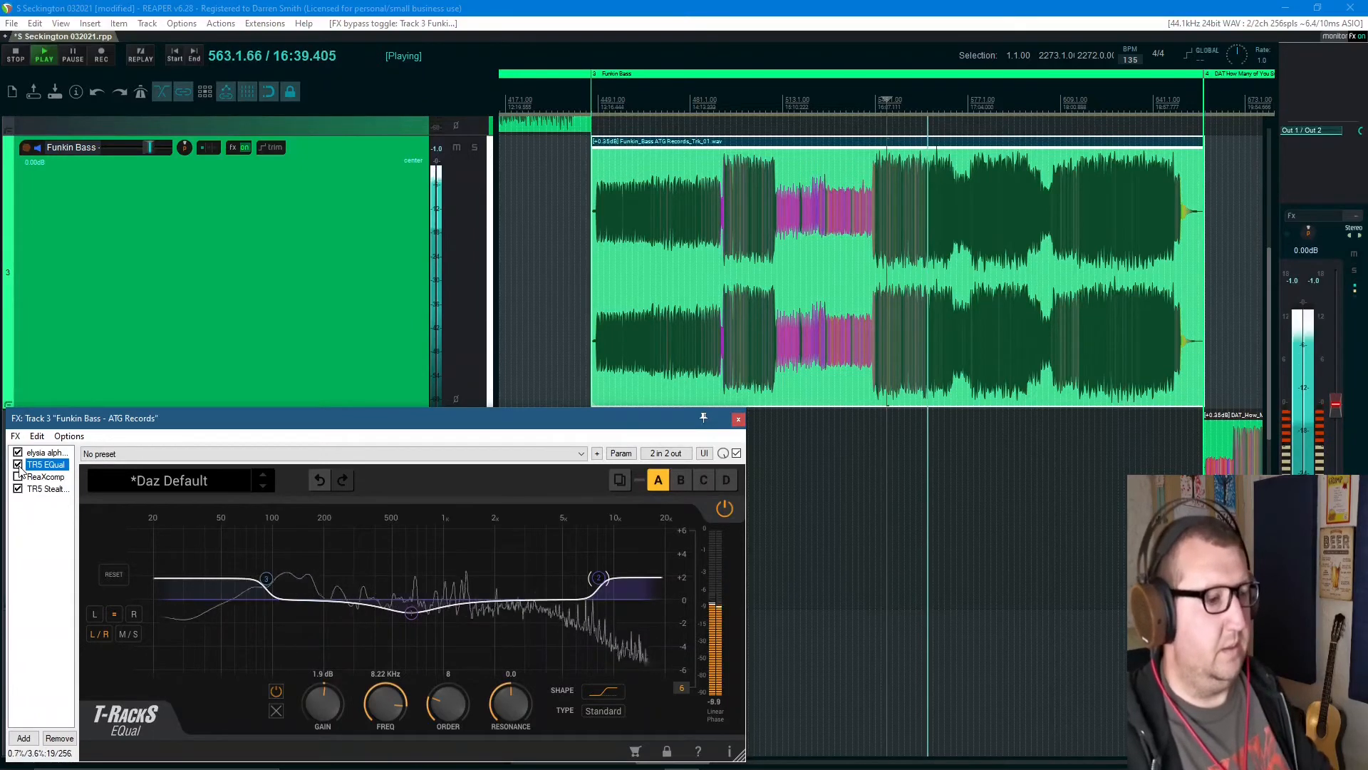
key(space)
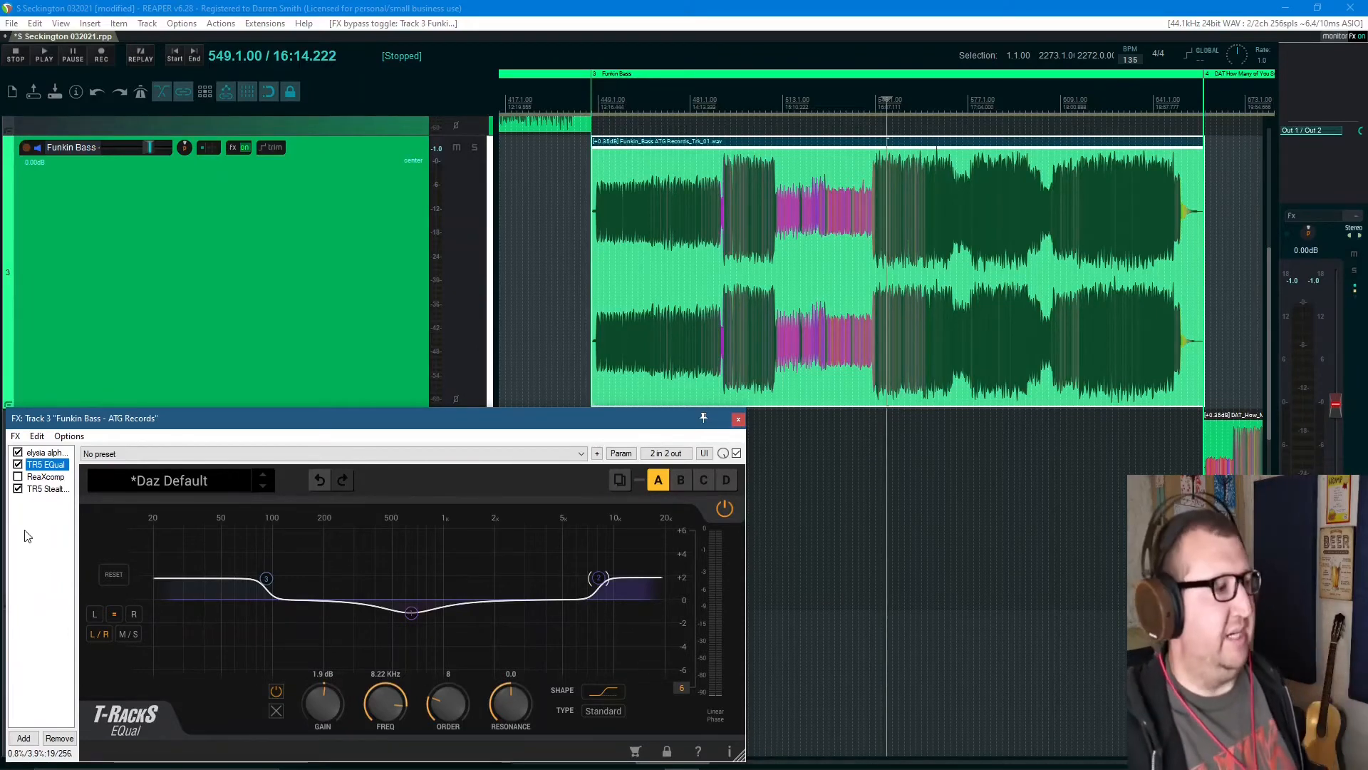
Bypass the elysia alpha compressor and TR5 EQual together and play the track from bar 549 with only the limiter active
click(36, 453)
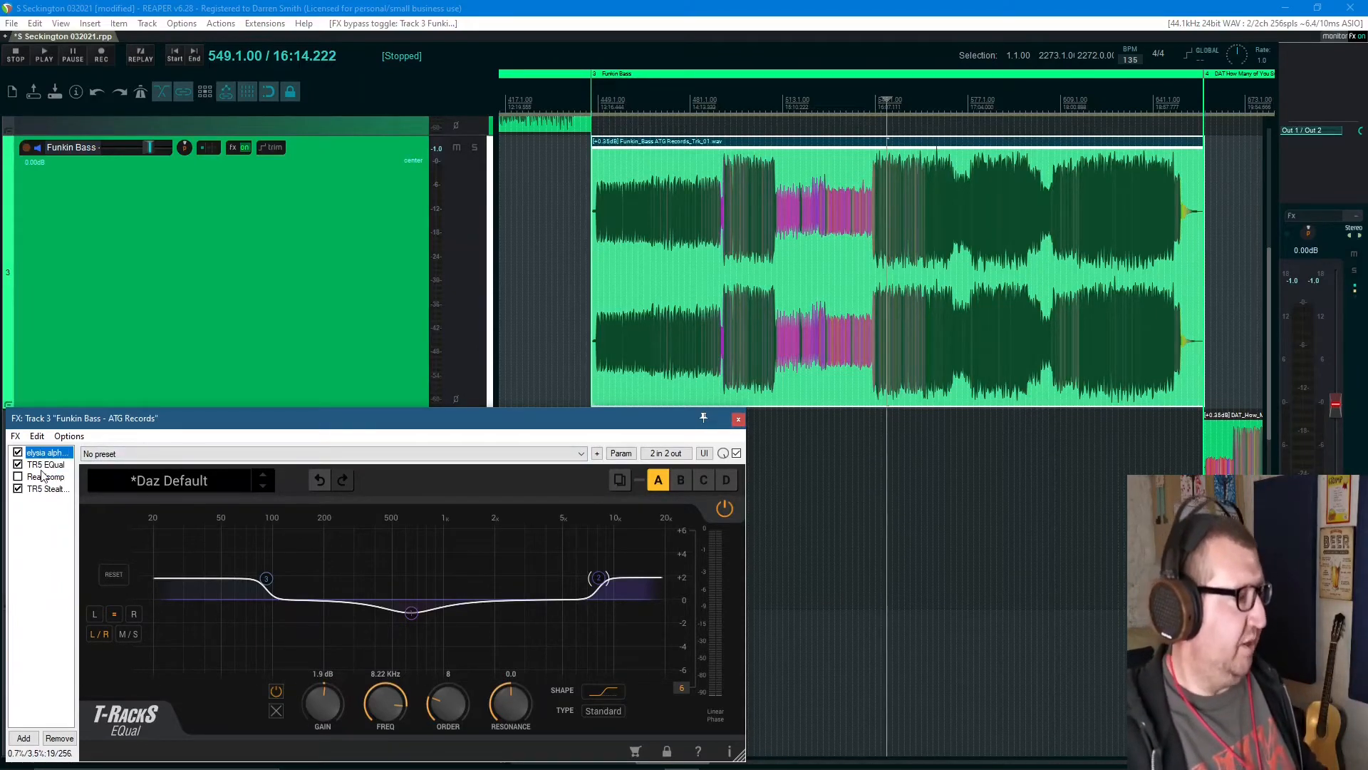
shift+click(46, 464)
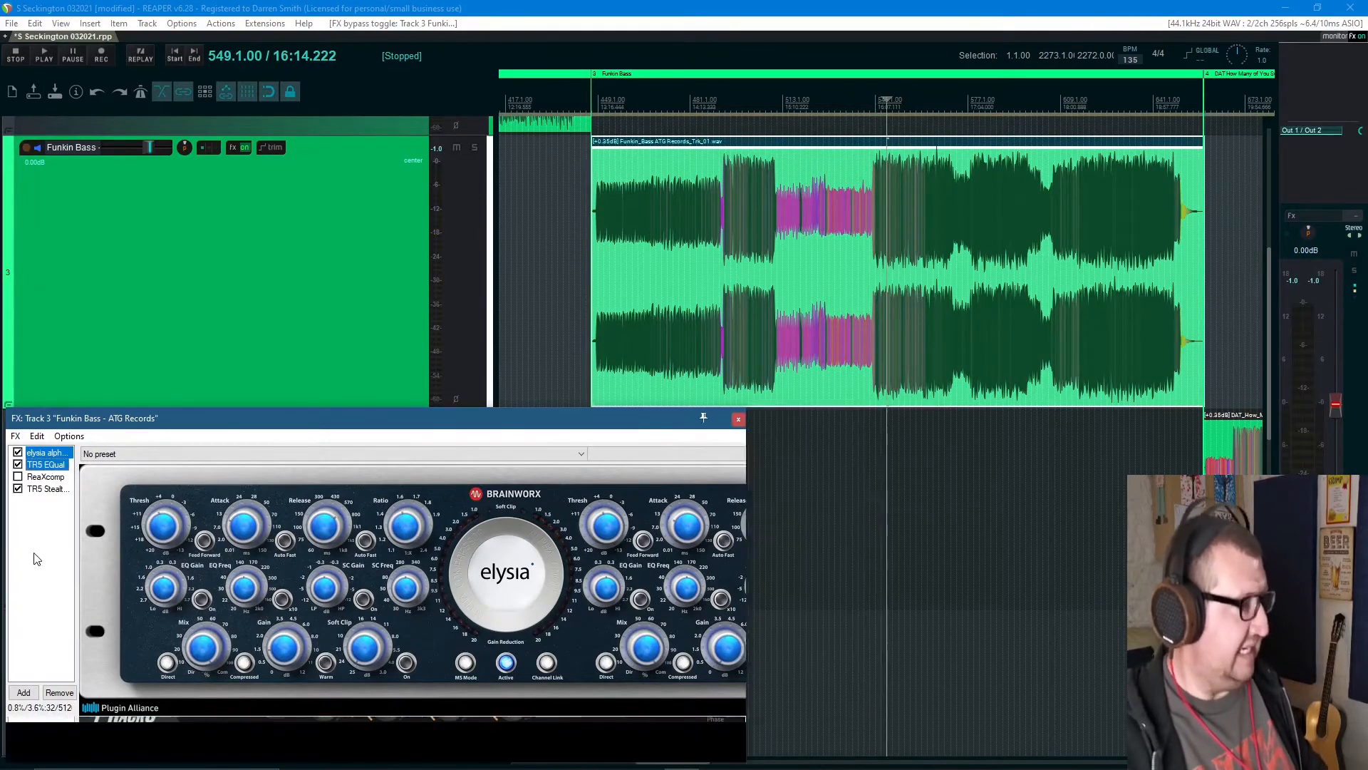
key(ctrl+b)
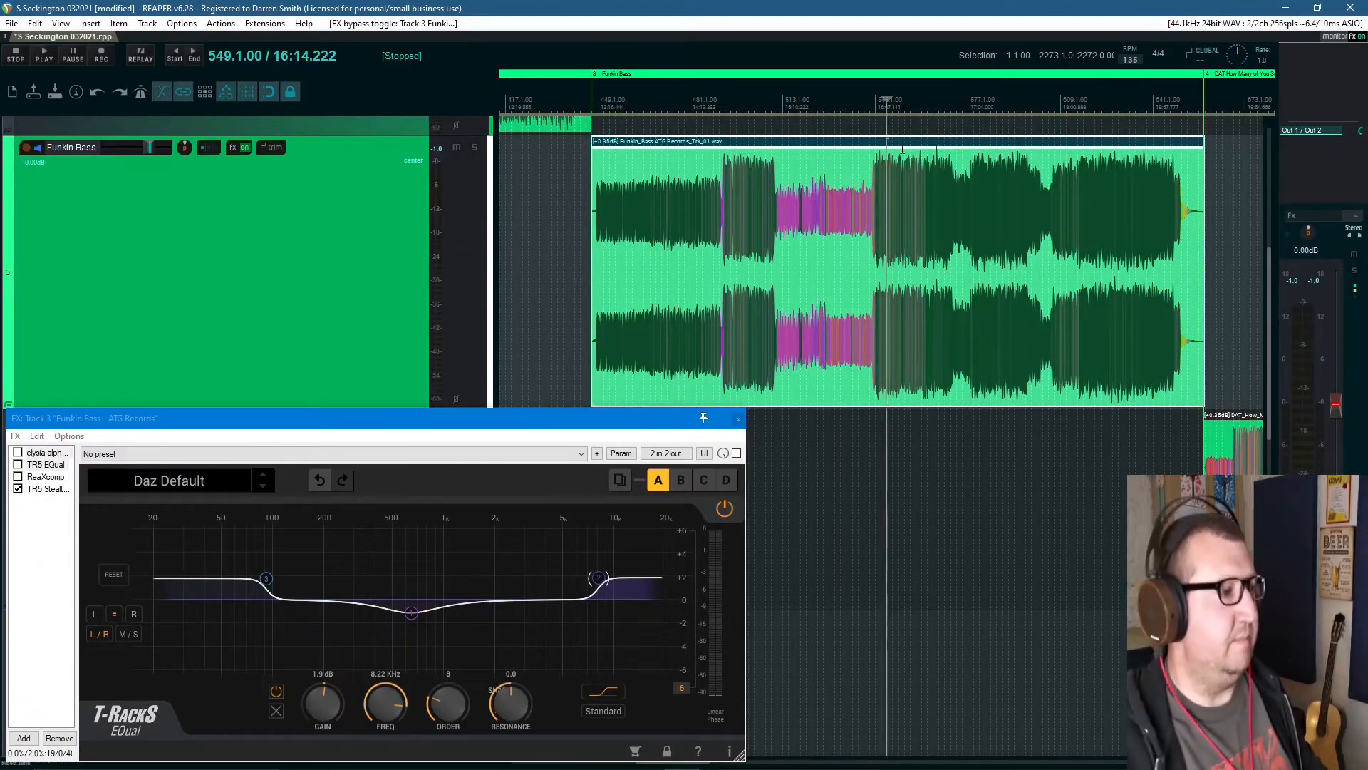
key(space)
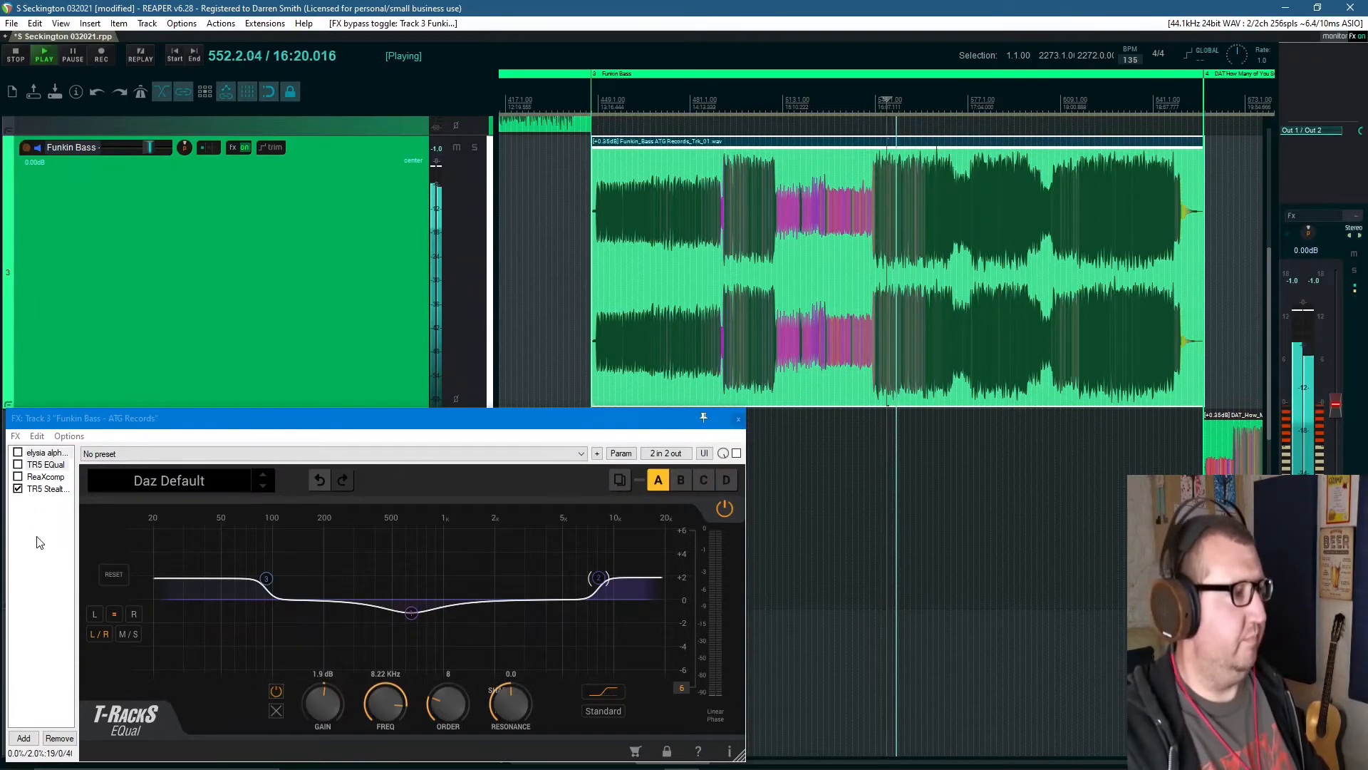
Toggle the elysia alpha compressor and TR5 EQual together during playback to compare their combined effect, leaving both enabled when playback stops
click(47, 455)
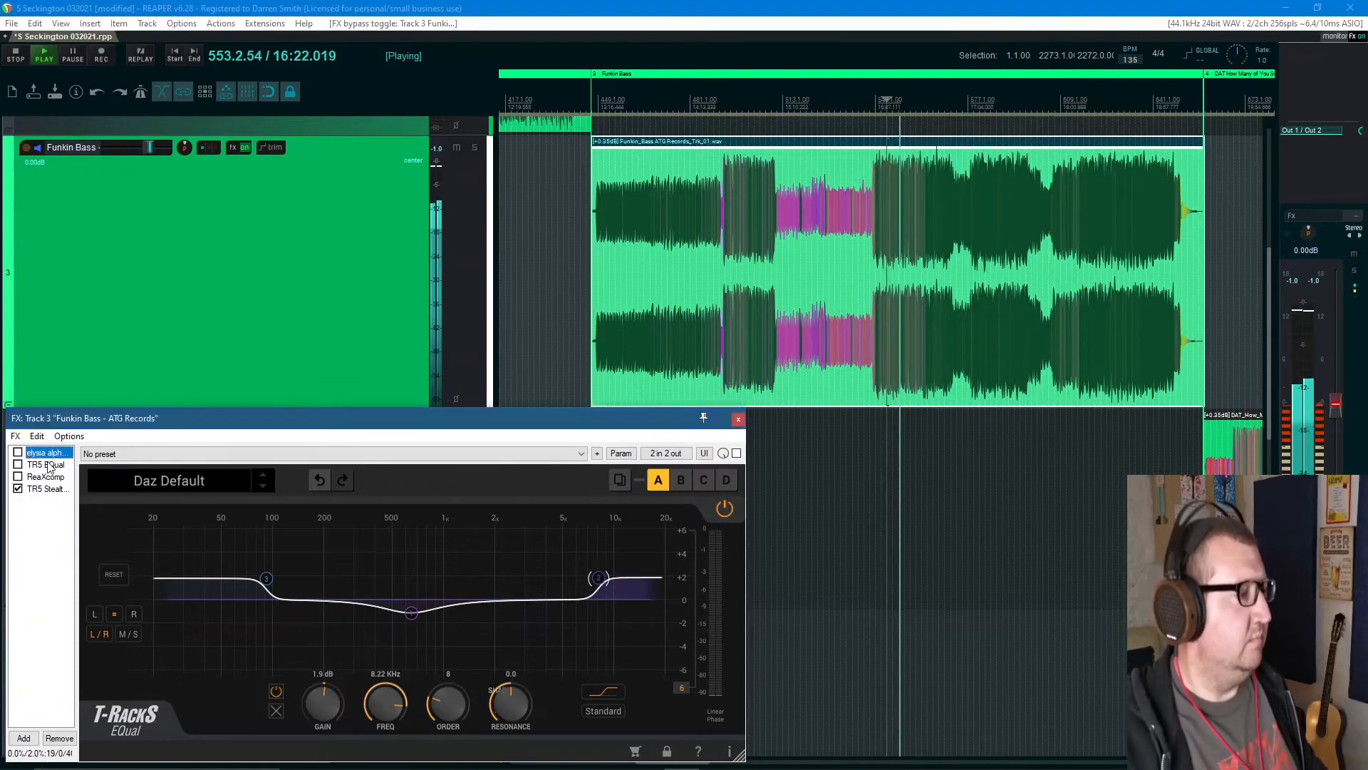
shift+click(45, 466)
key(ctrl+b)
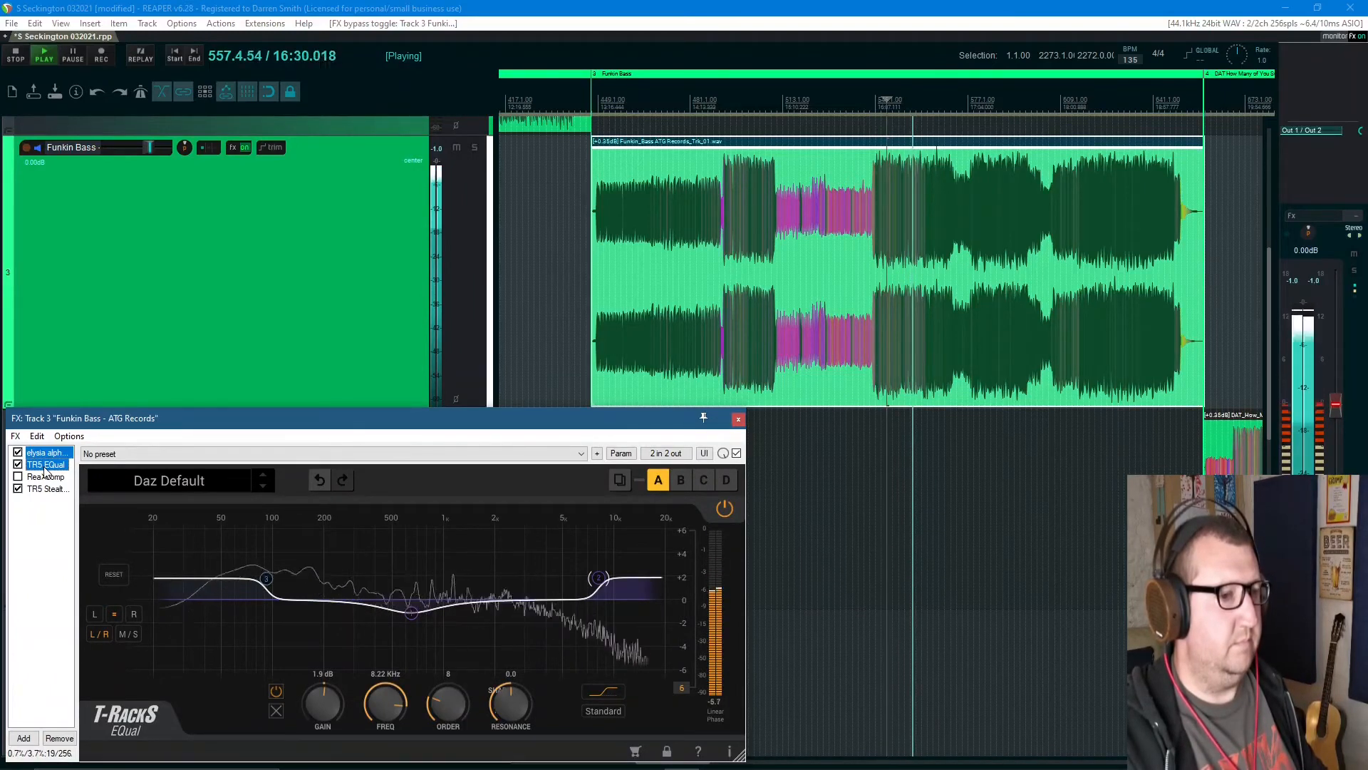
key(ctrl+b)
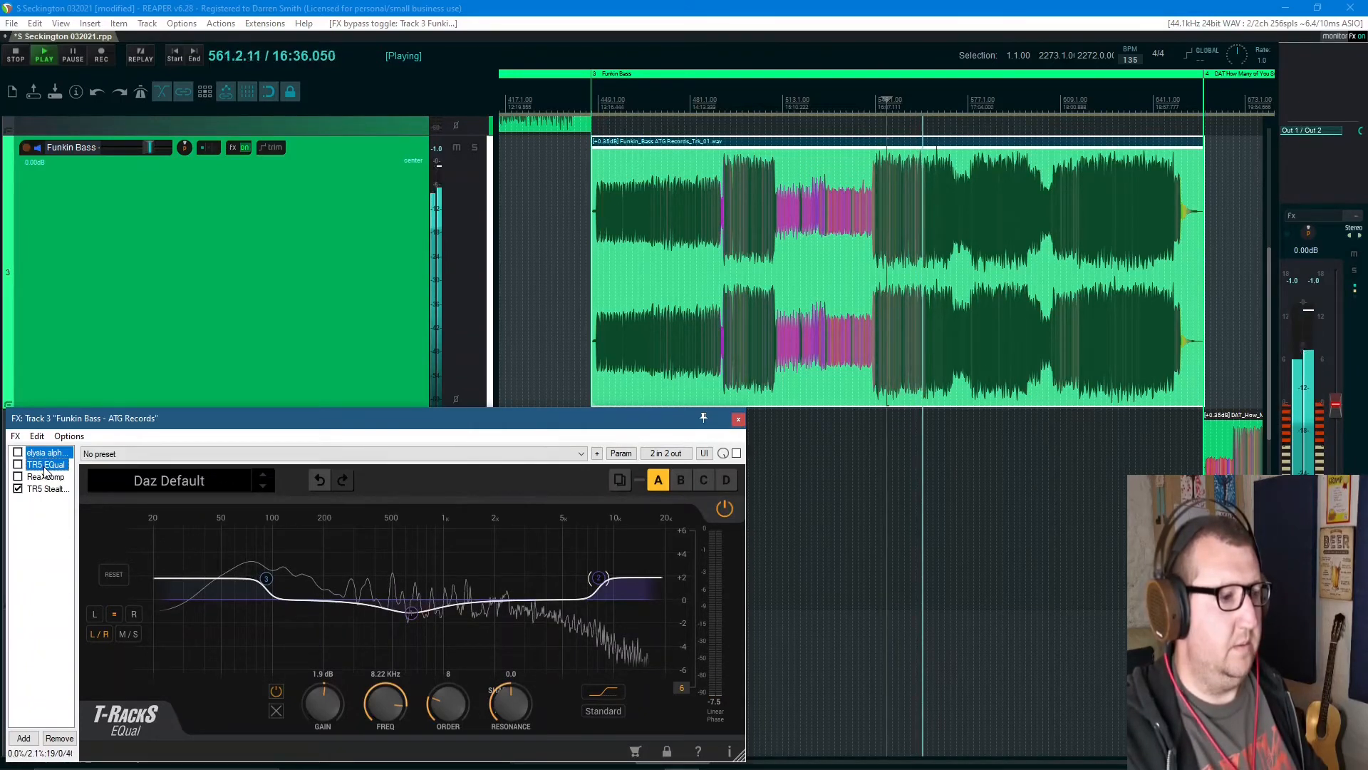
key(ctrl+b)
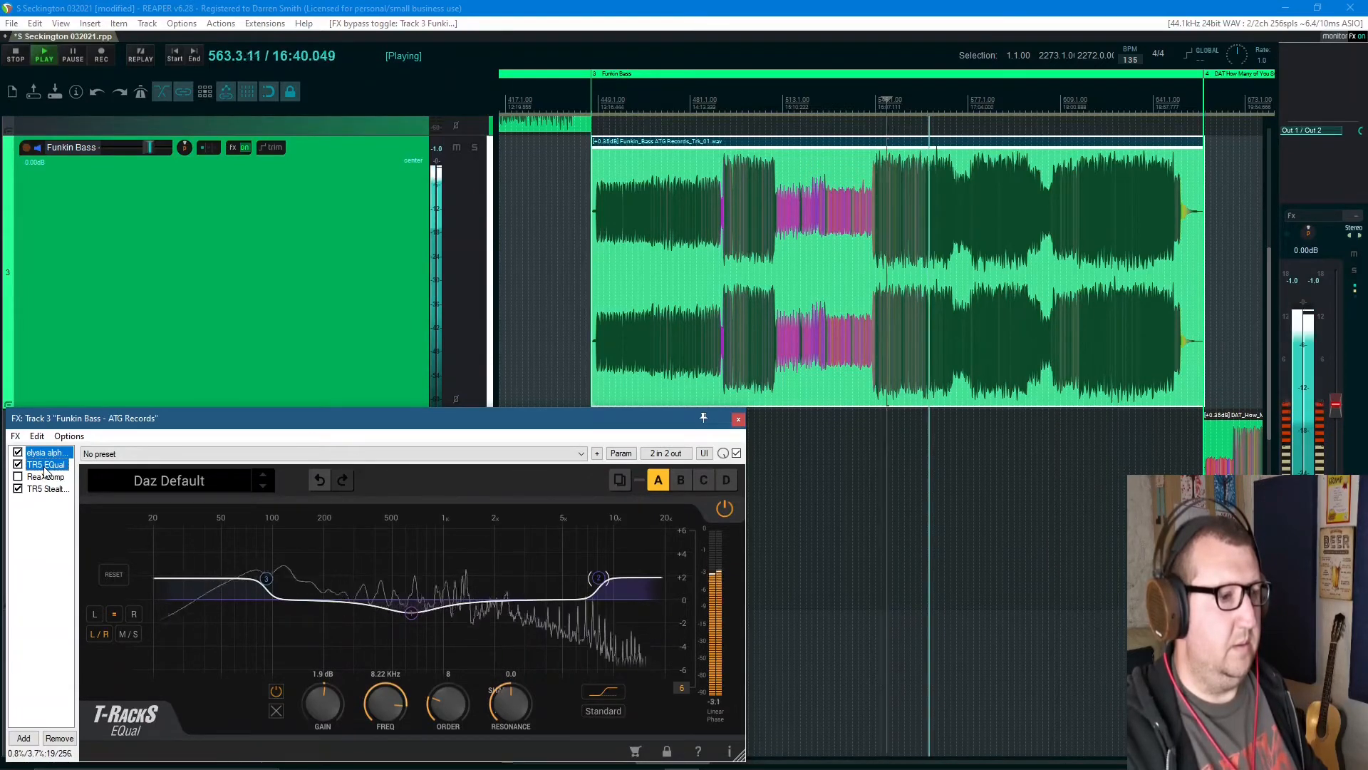
key(ctrl+b)
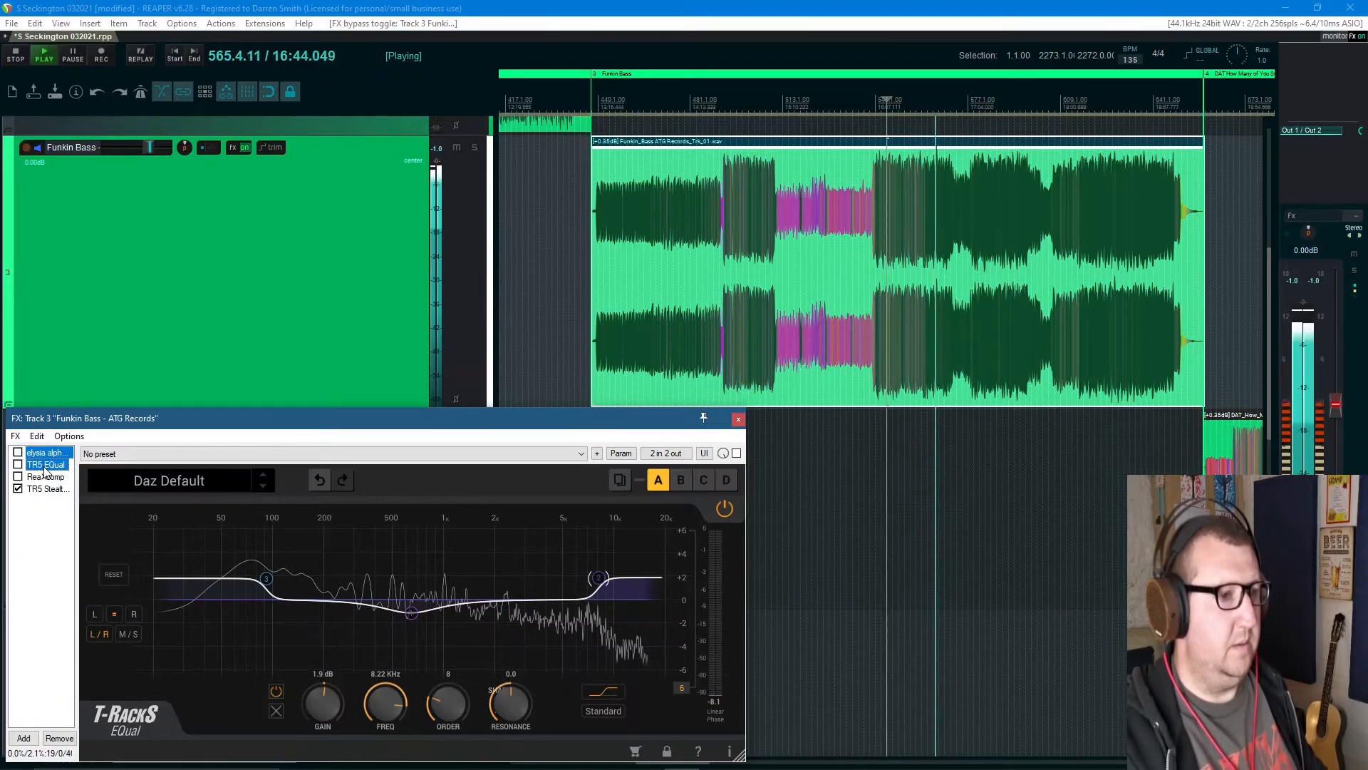
key(ctrl+b)
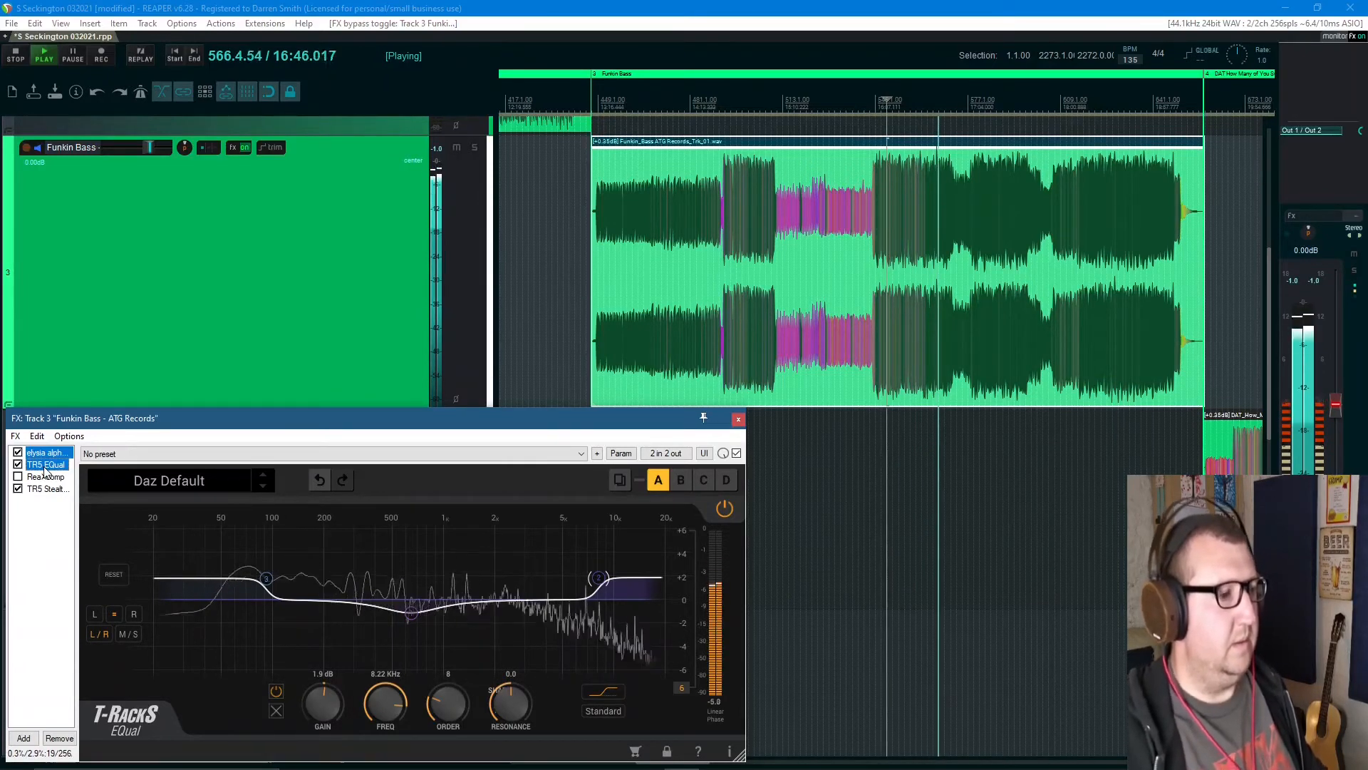
key(space)
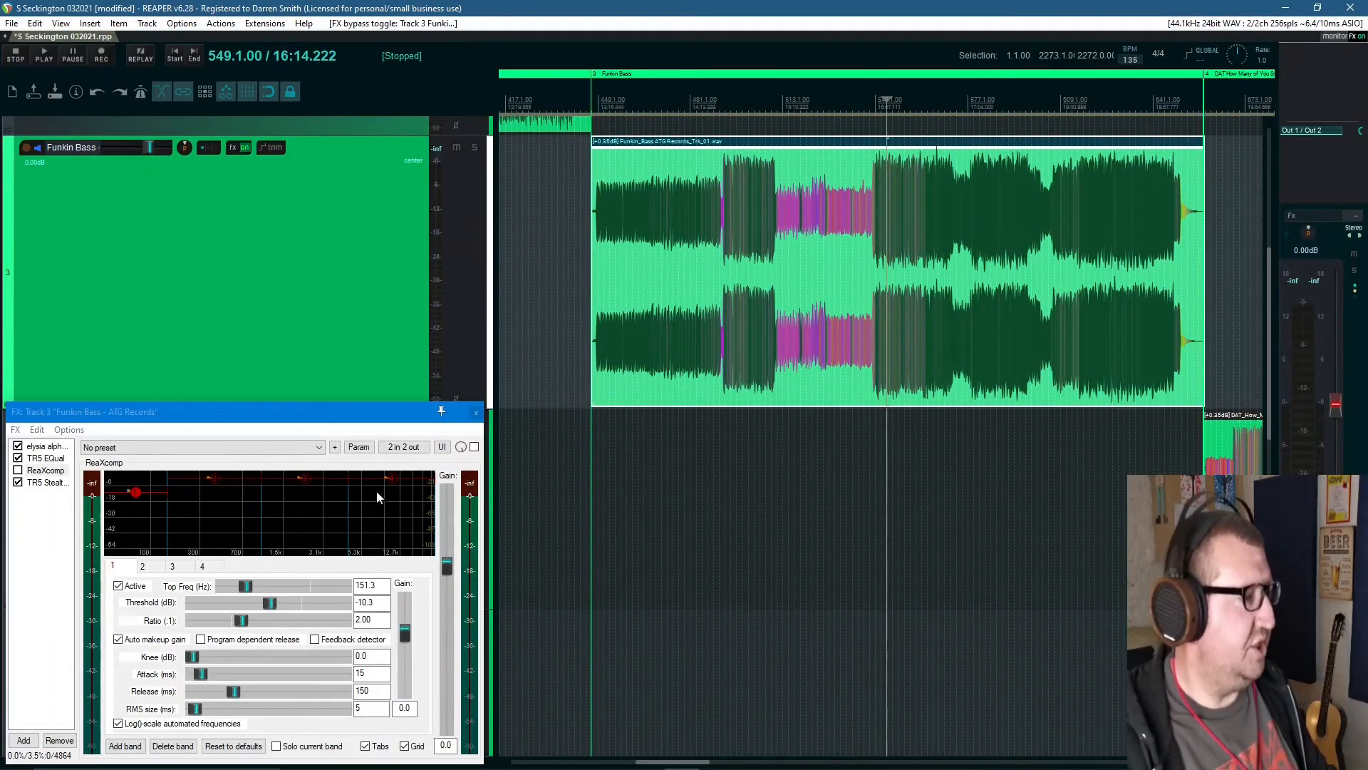
Raise the FX window slightly and play from bar 549, toggling ReaXcomp to compare its multiband compression and leaving it enabled
click(18, 471)
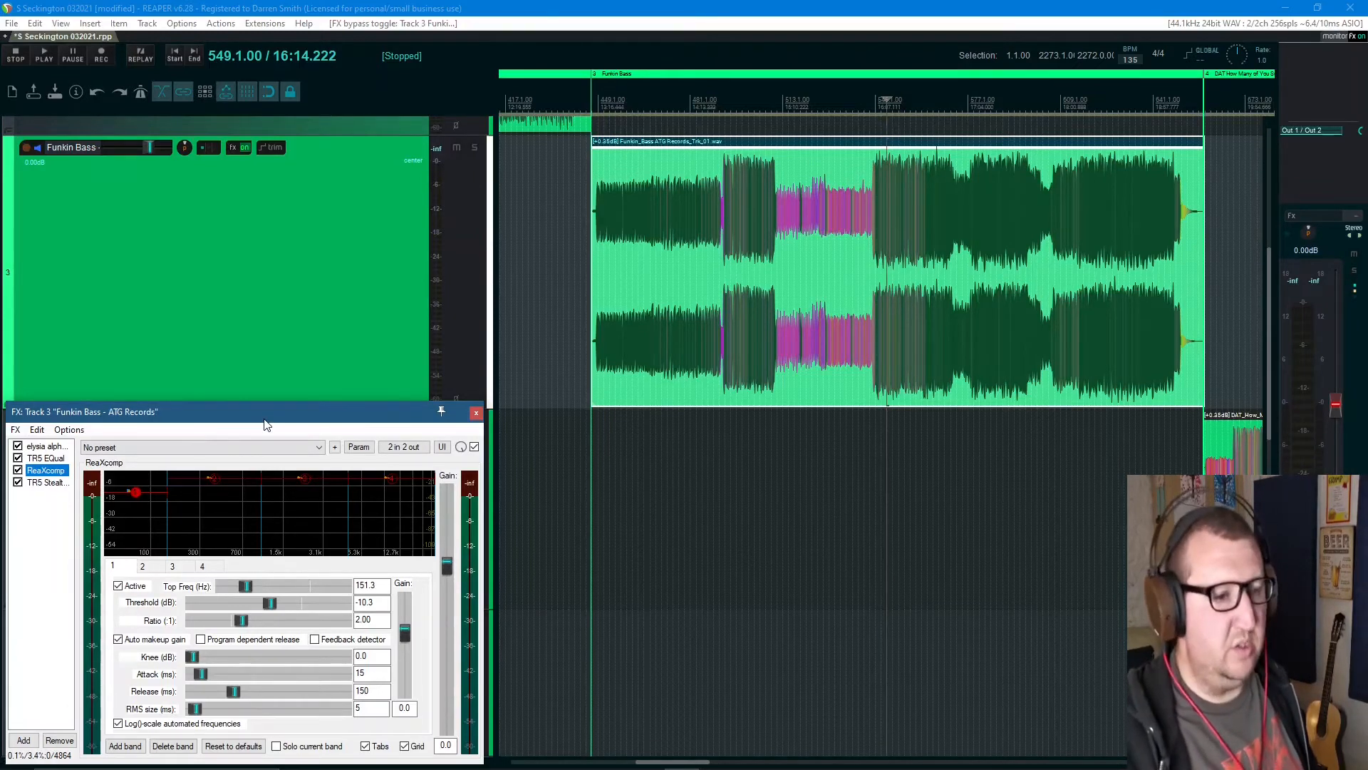
drag(260, 421, 259, 402)
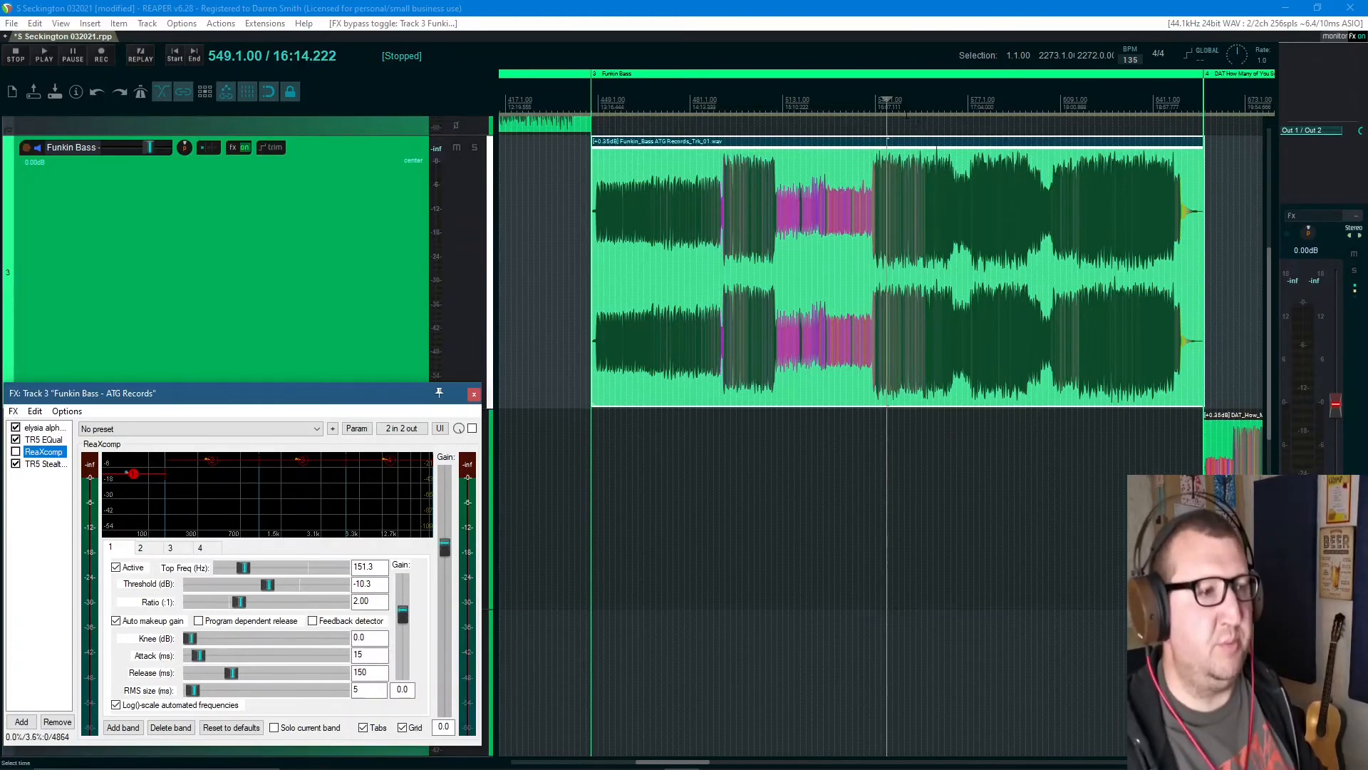
key(space)
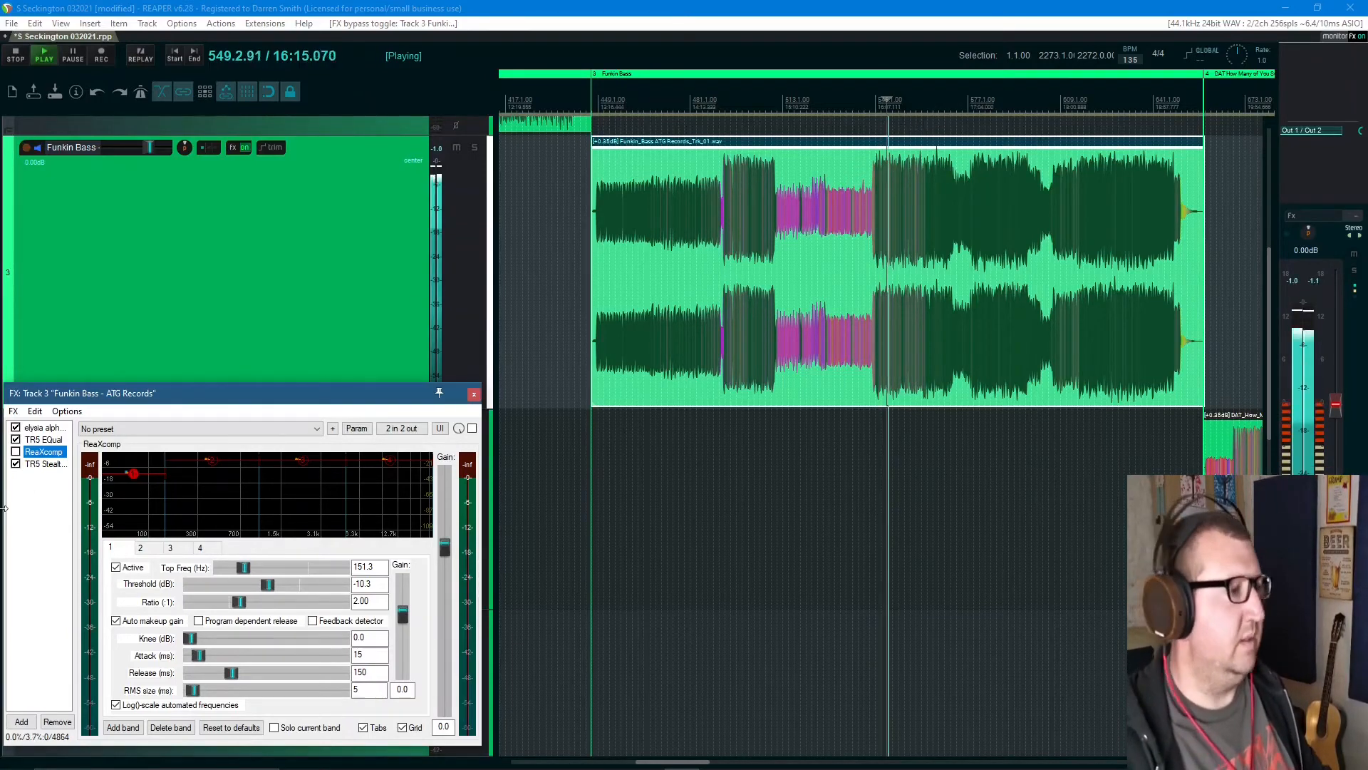
click(16, 452)
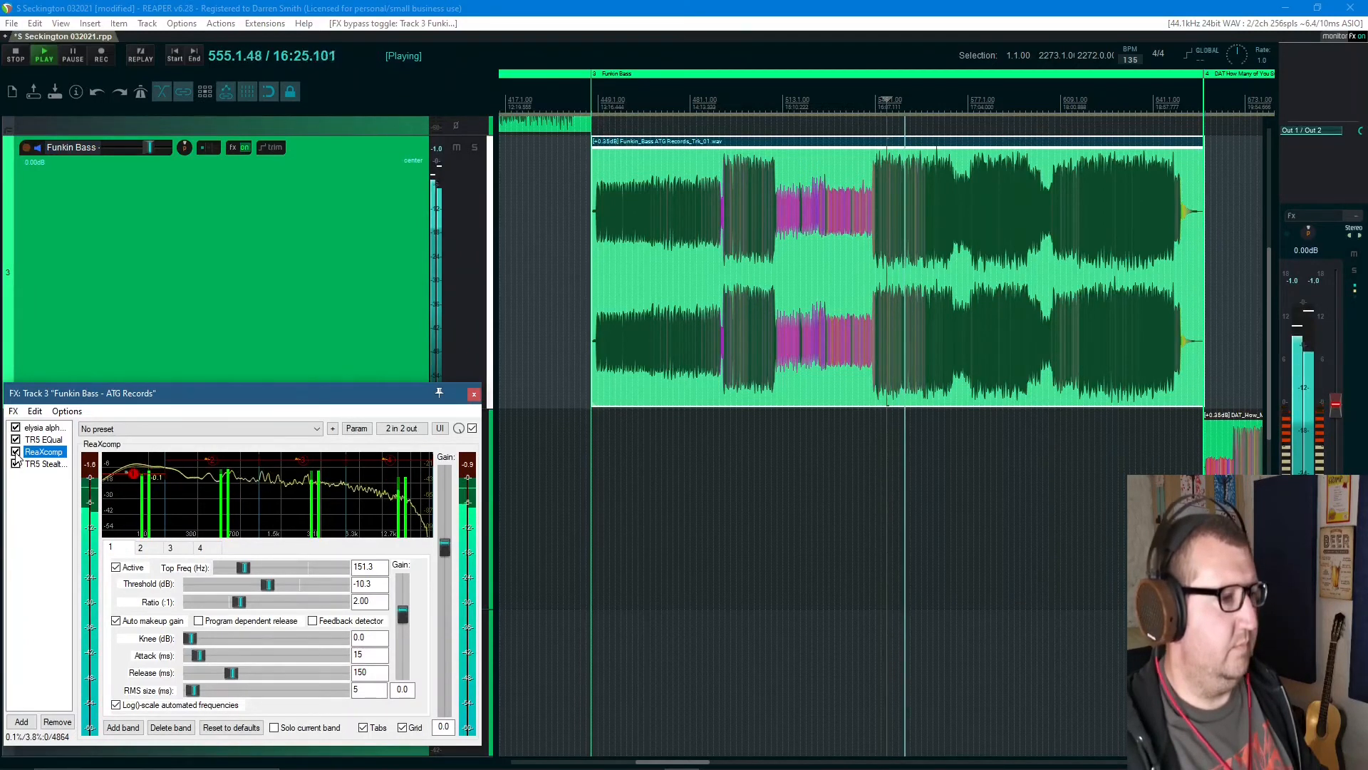
click(16, 451)
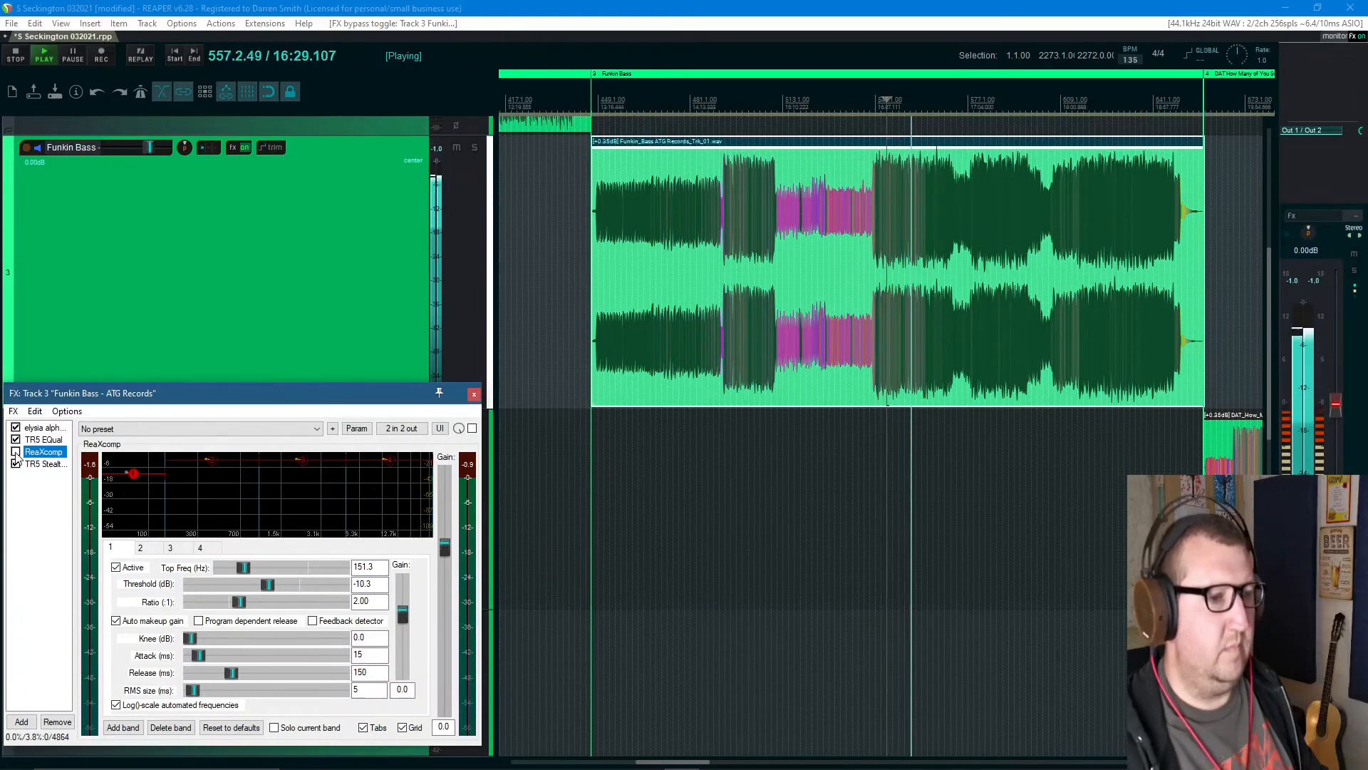
click(16, 452)
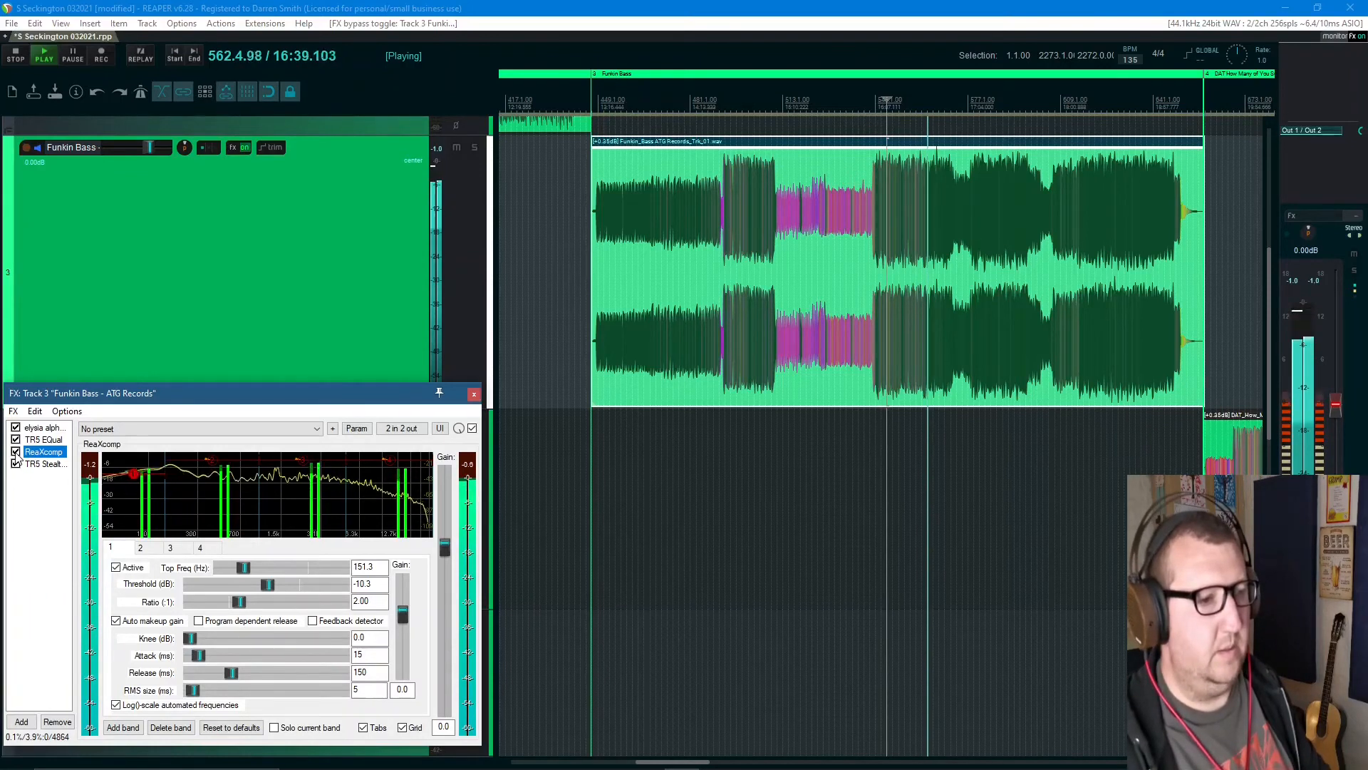
key(space)
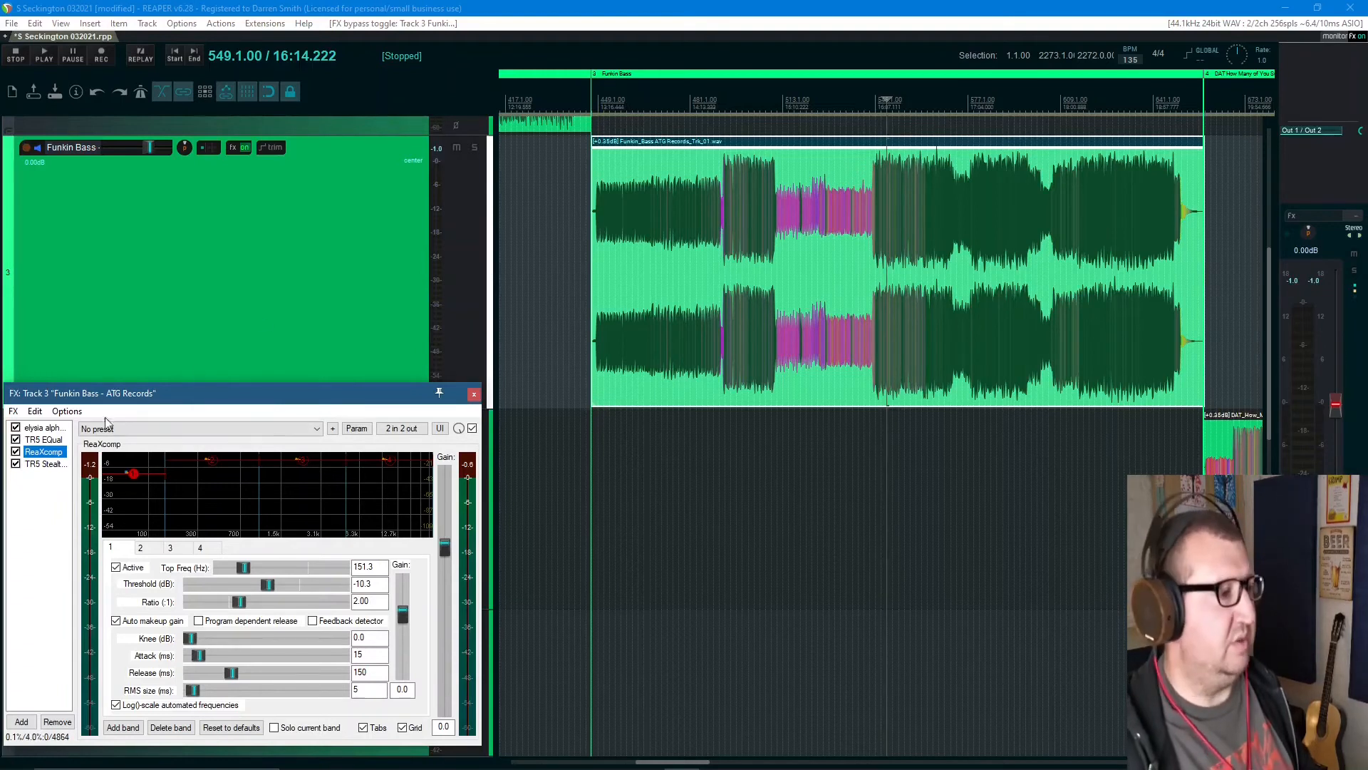
Play the track again from bar 549, bypass and re-enable ReaXcomp to hear its effect, and stop playback
key(space)
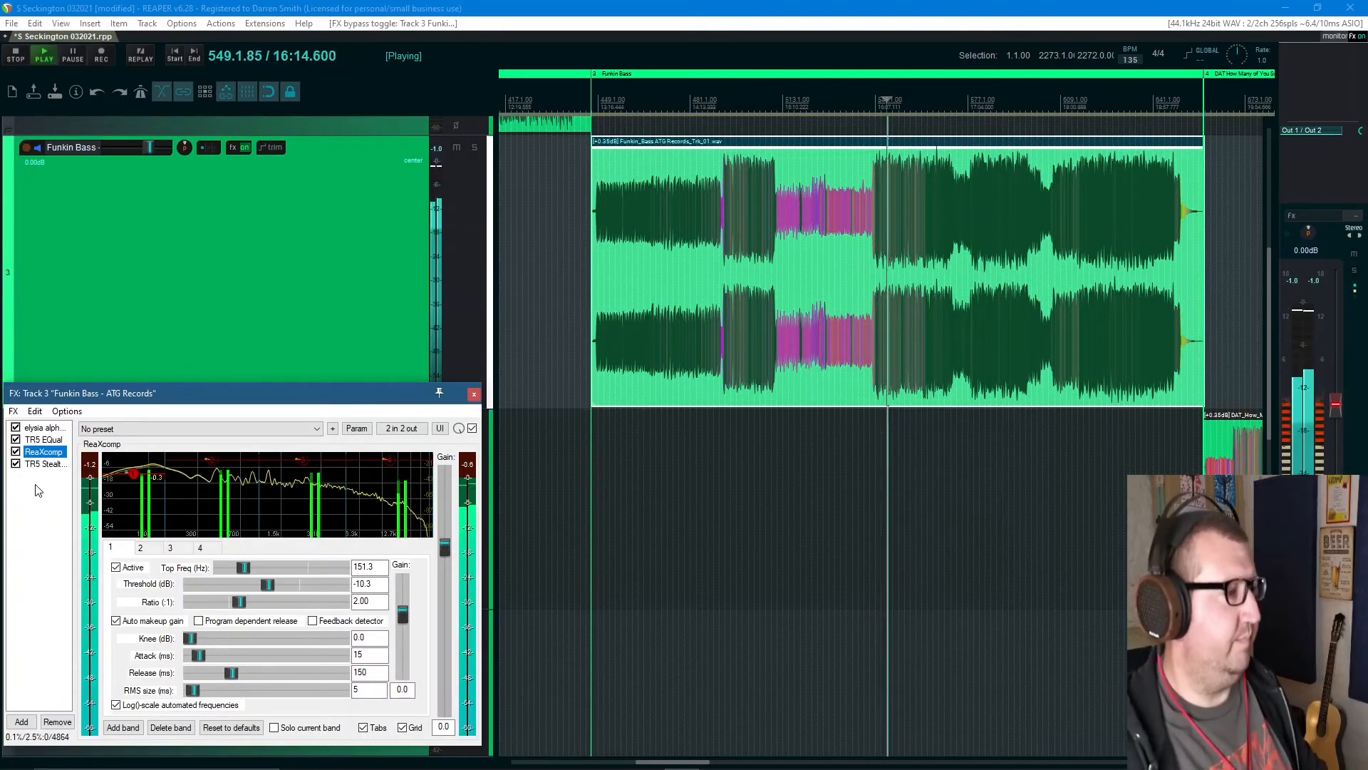
click(16, 452)
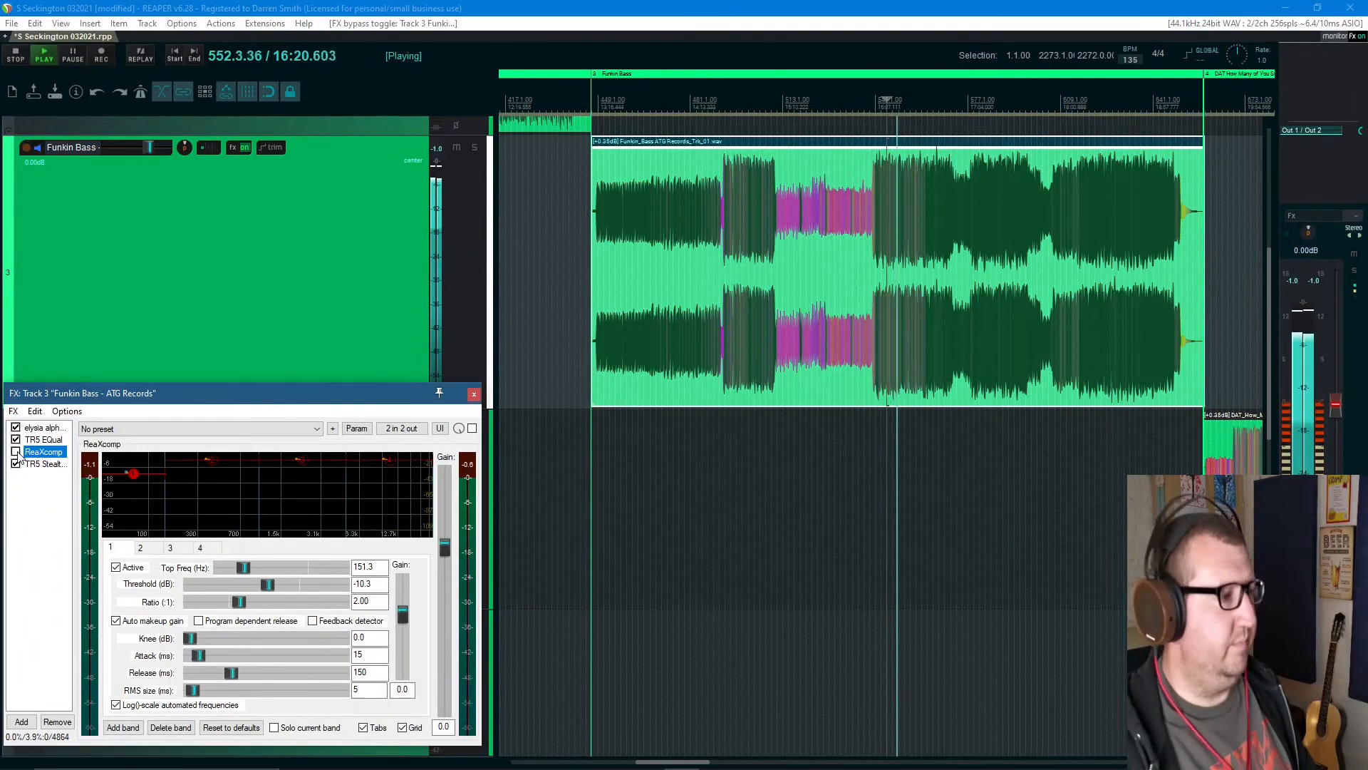
click(16, 453)
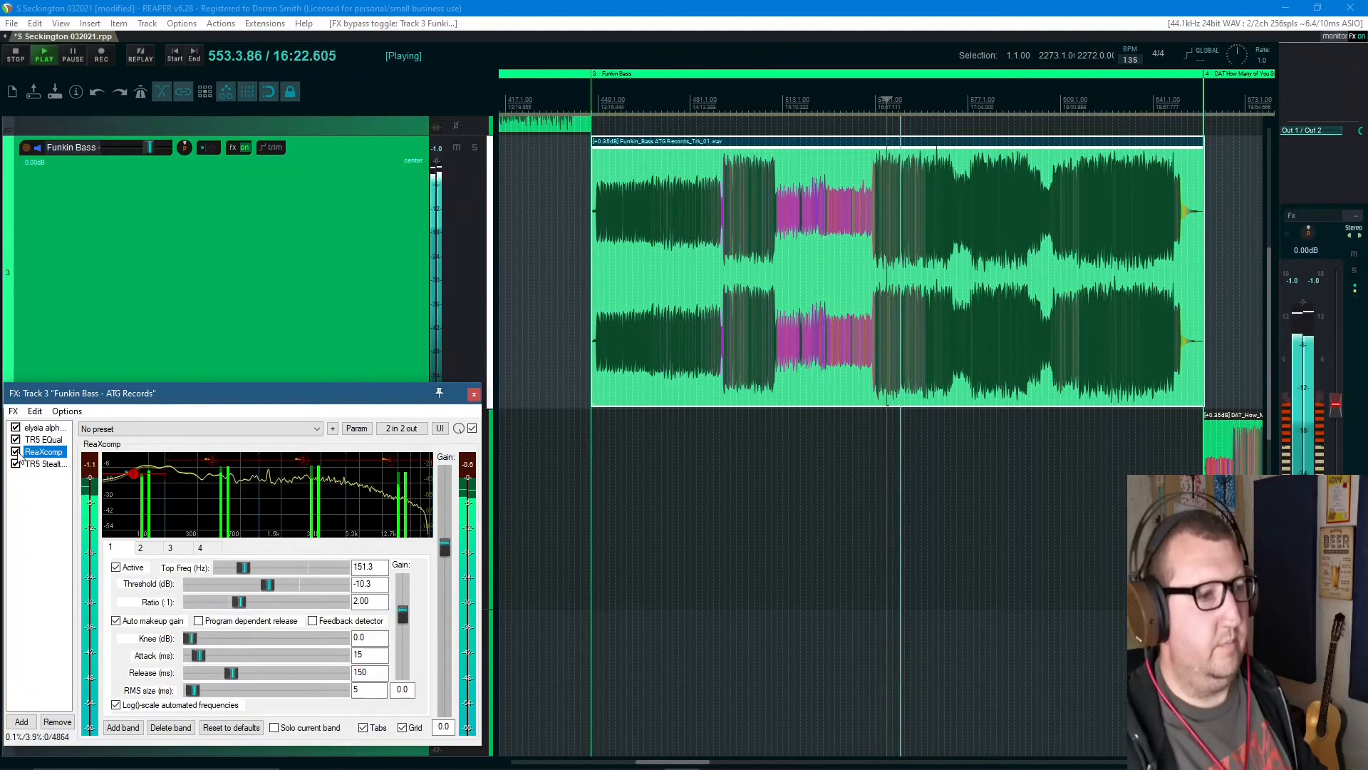
key(space)
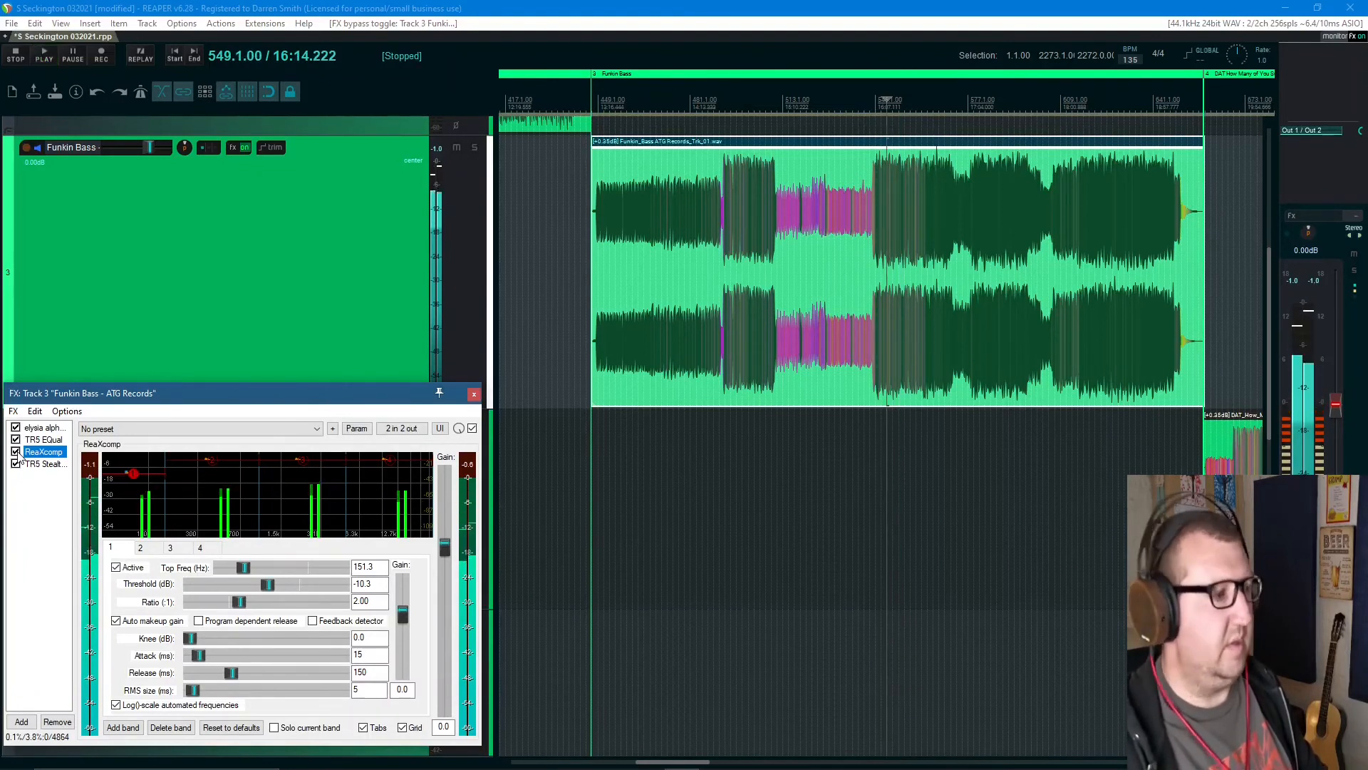
Bypass the elysia alpha compressor, TR5 EQual and ReaXcomp together and play from bar 549 with only the limiter active
click(47, 428)
shift+click(44, 453)
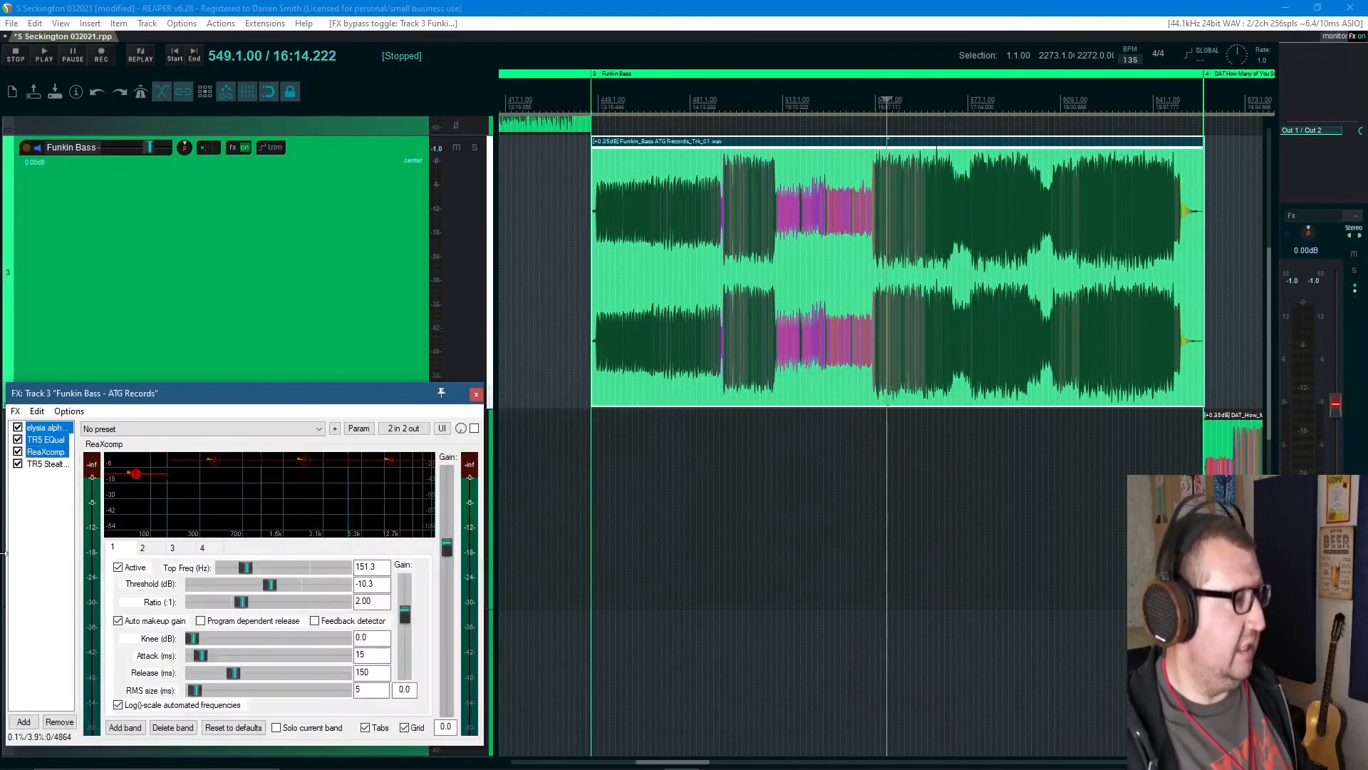
click(18, 452)
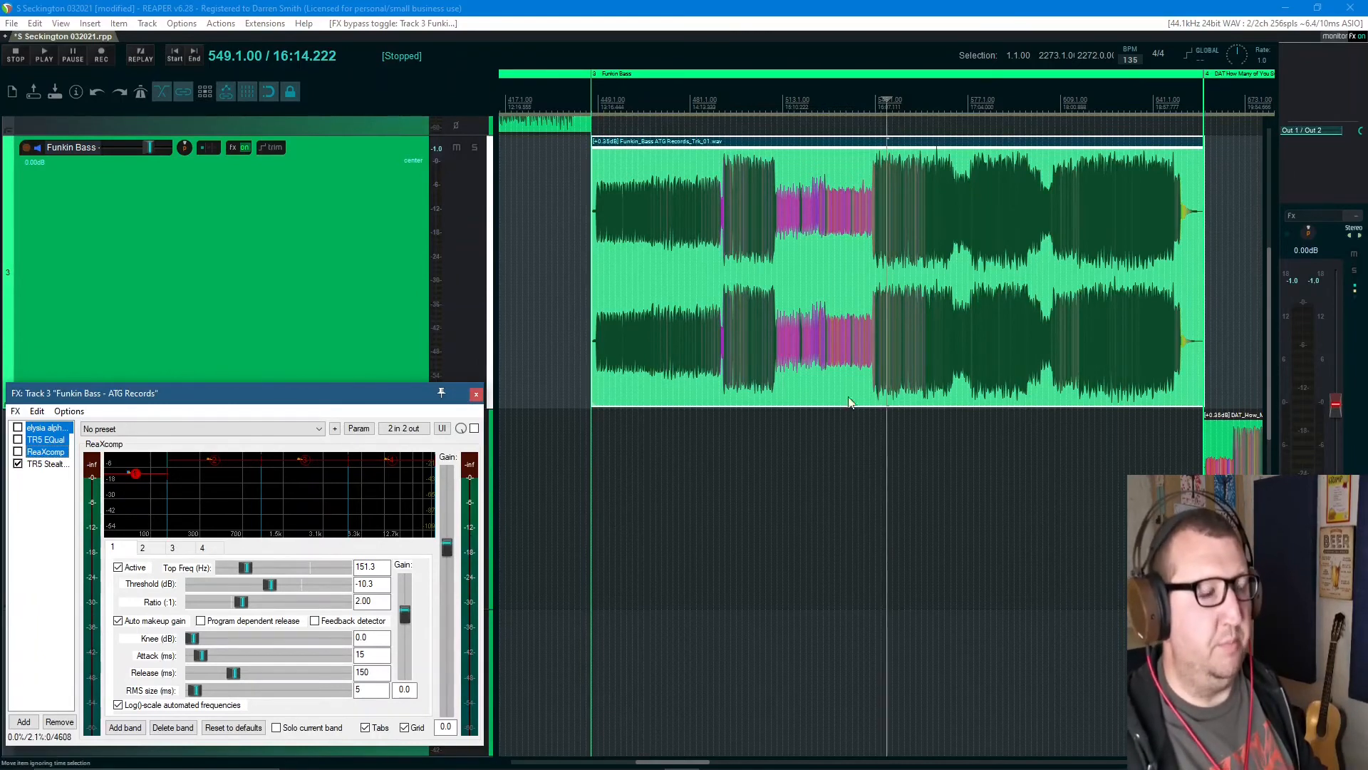
key(space)
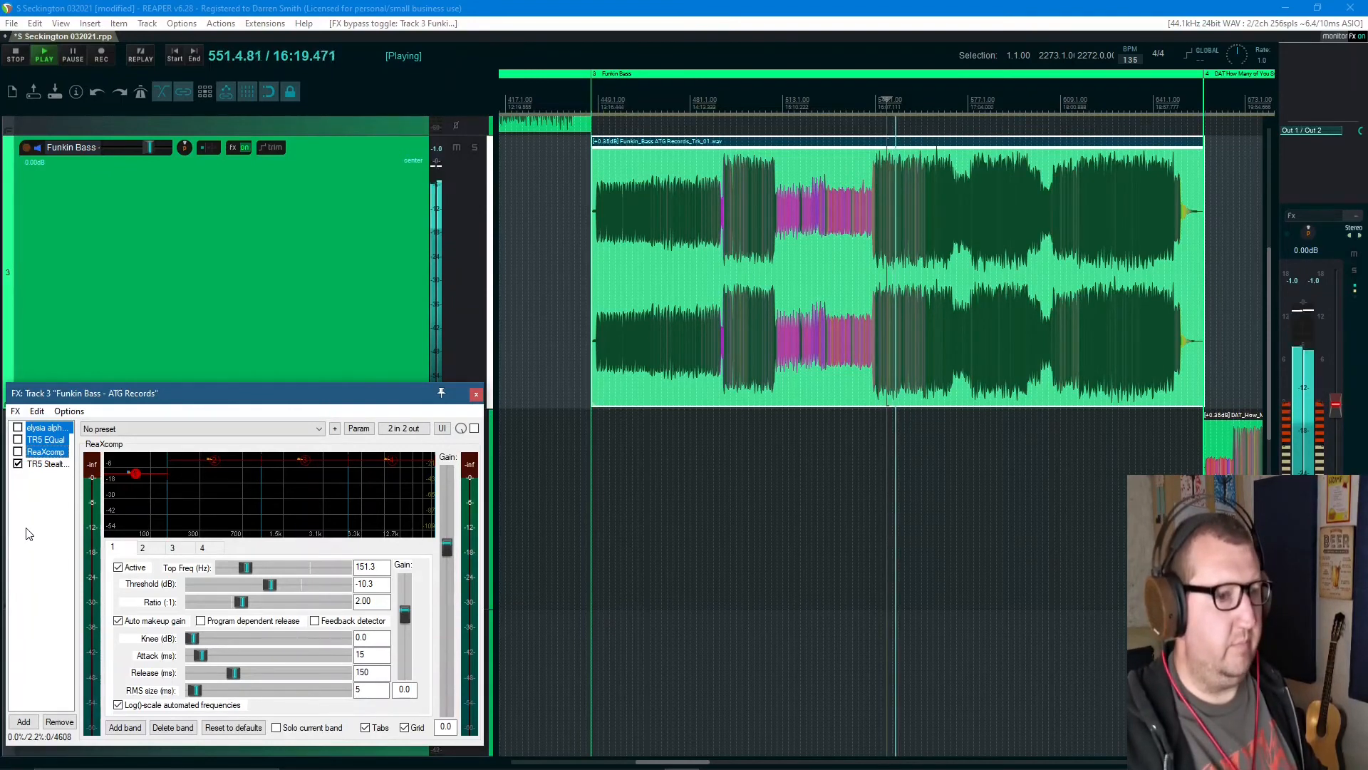
Toggle the three selected effects together during playback to compare their combined effect, leaving all of them enabled when playback stops
key(ctrl+b)
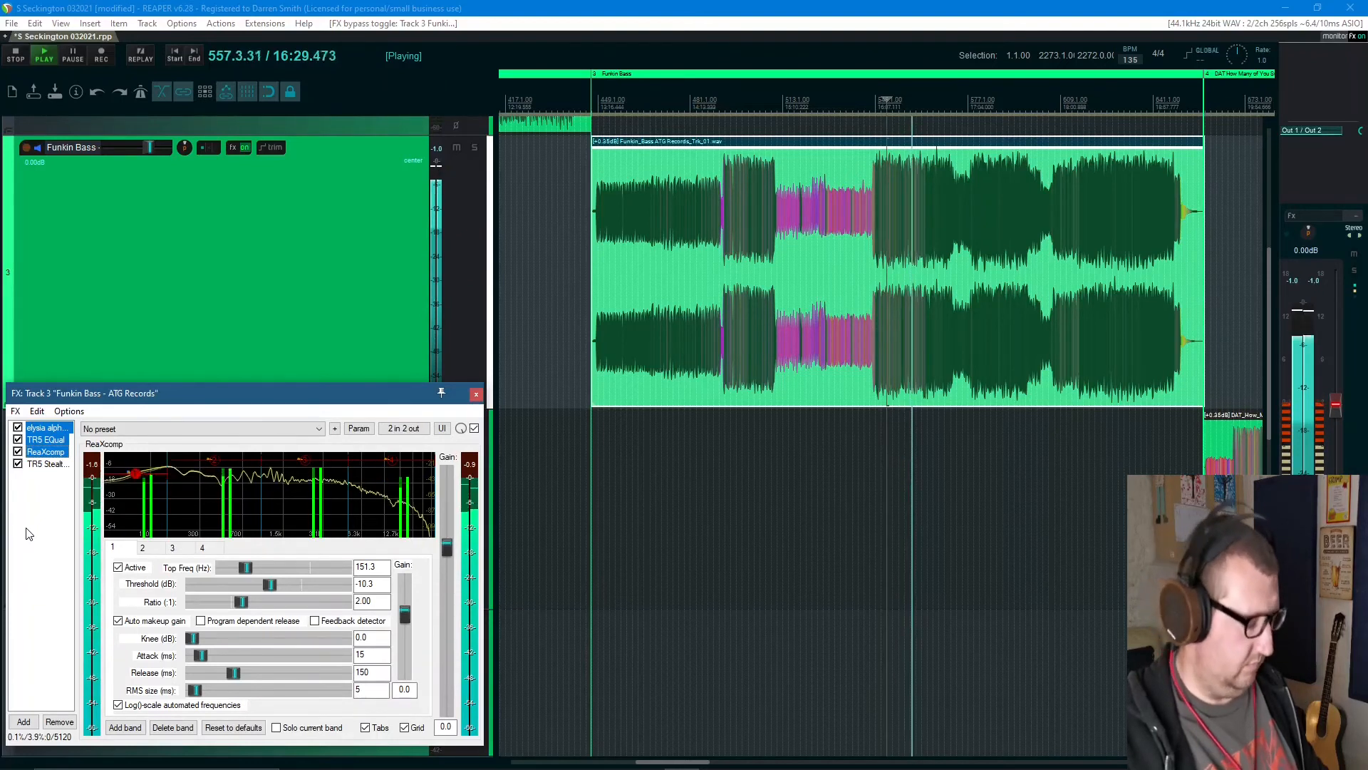
key(ctrl+b)
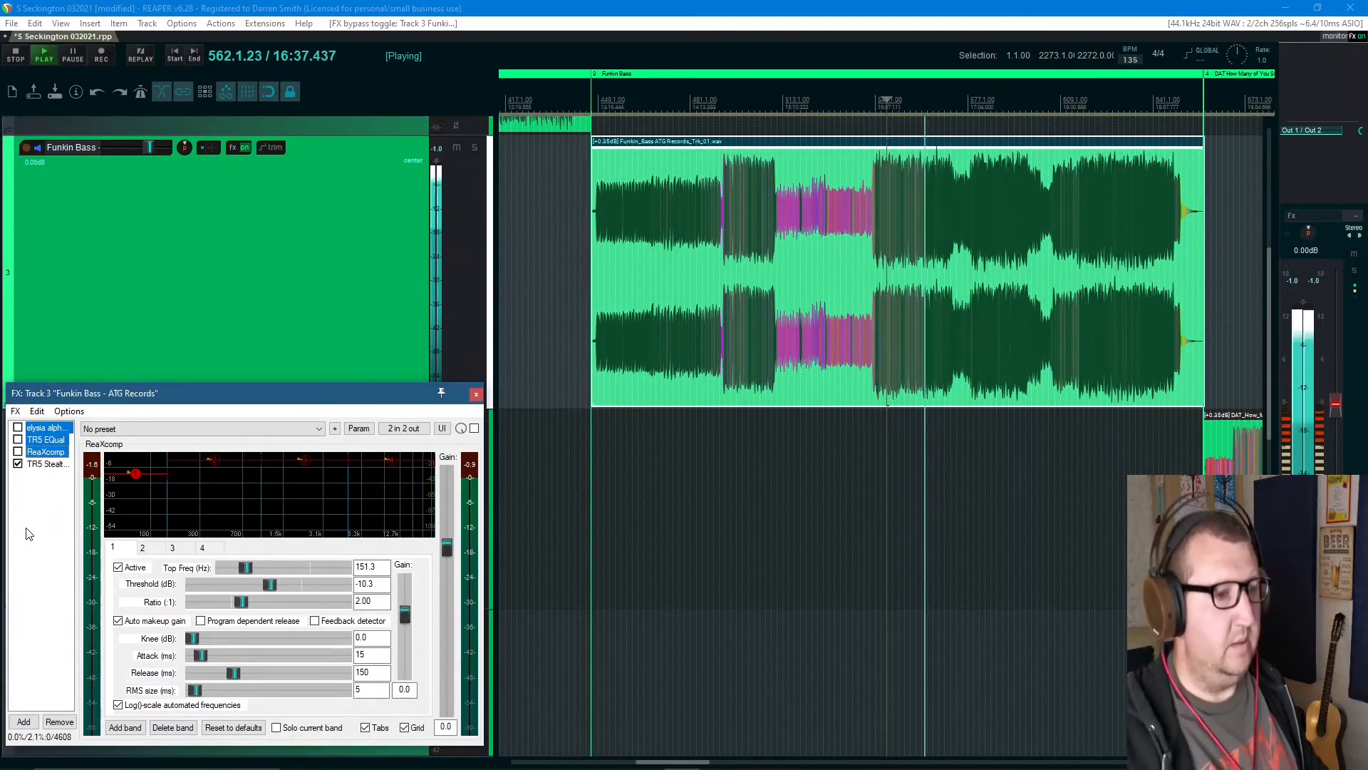
key(ctrl+b)
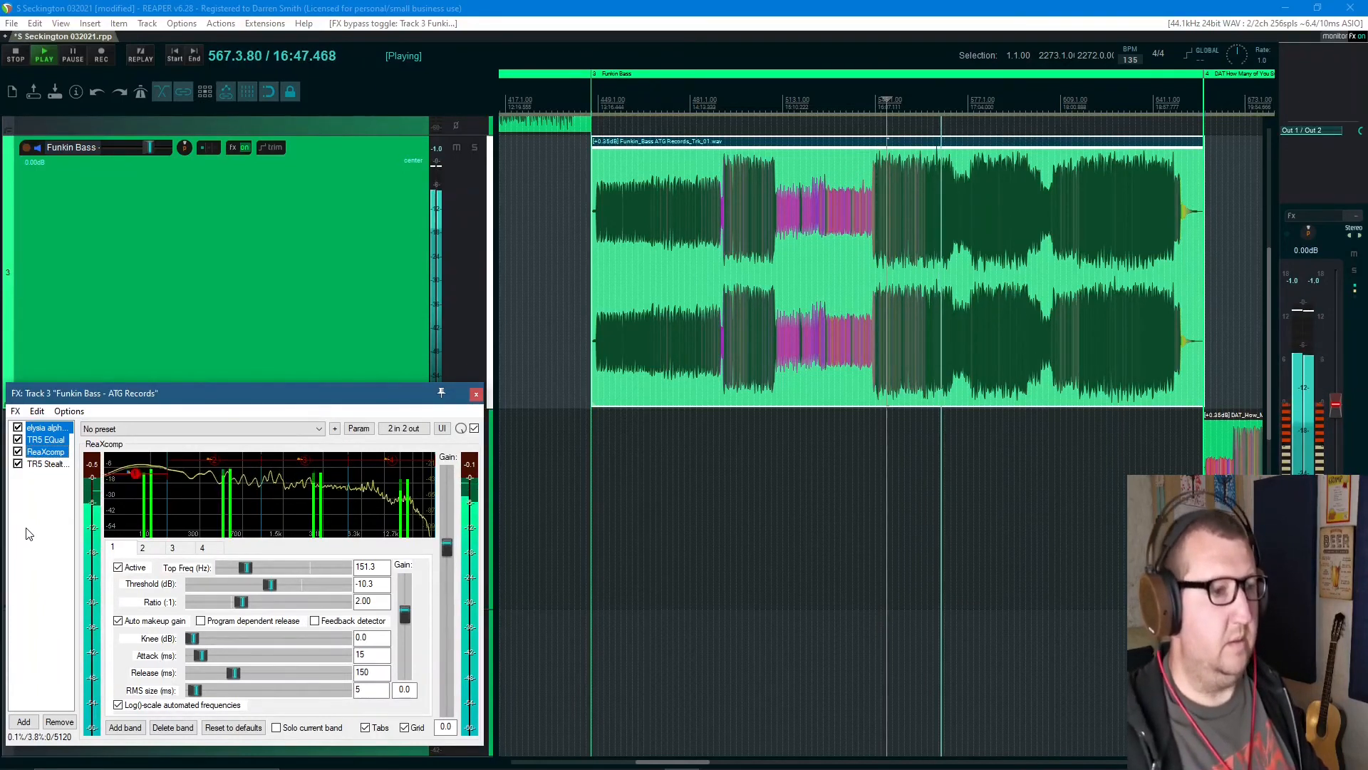
key(space)
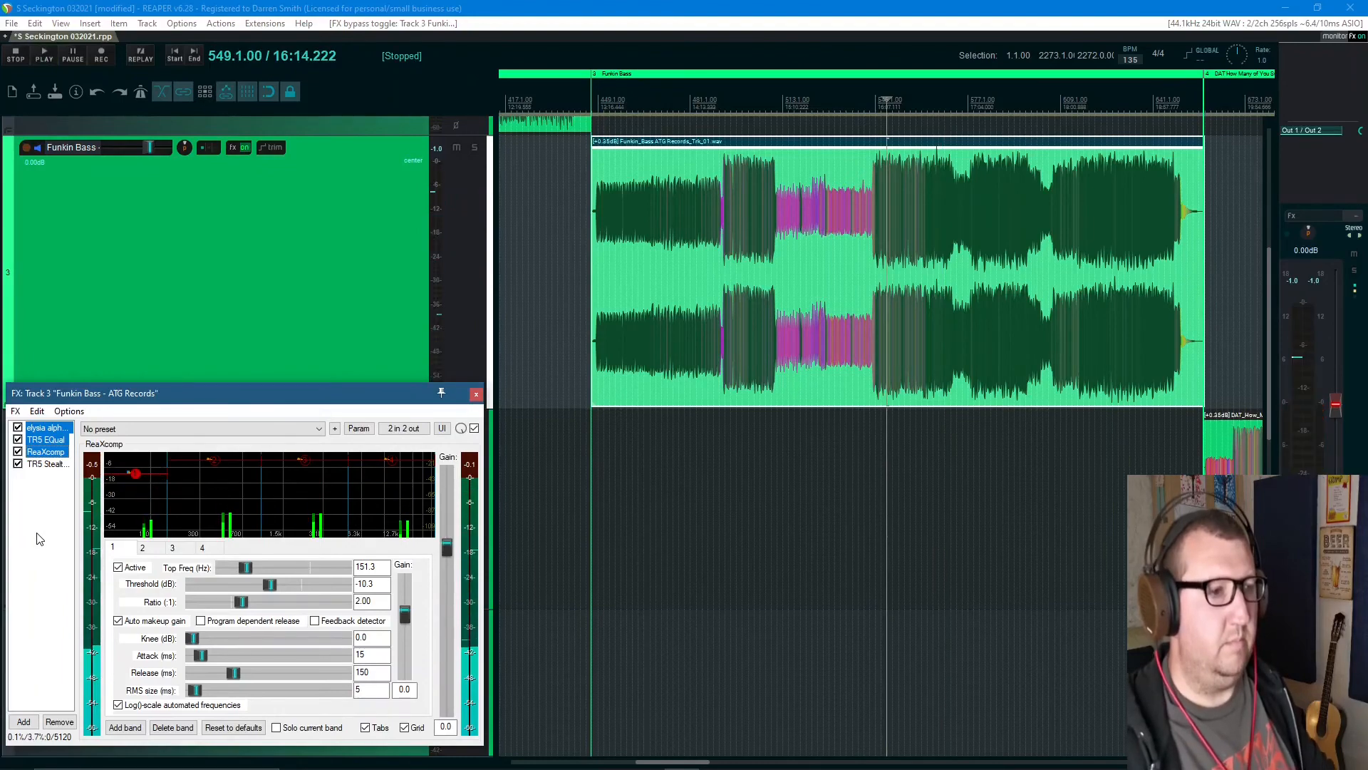